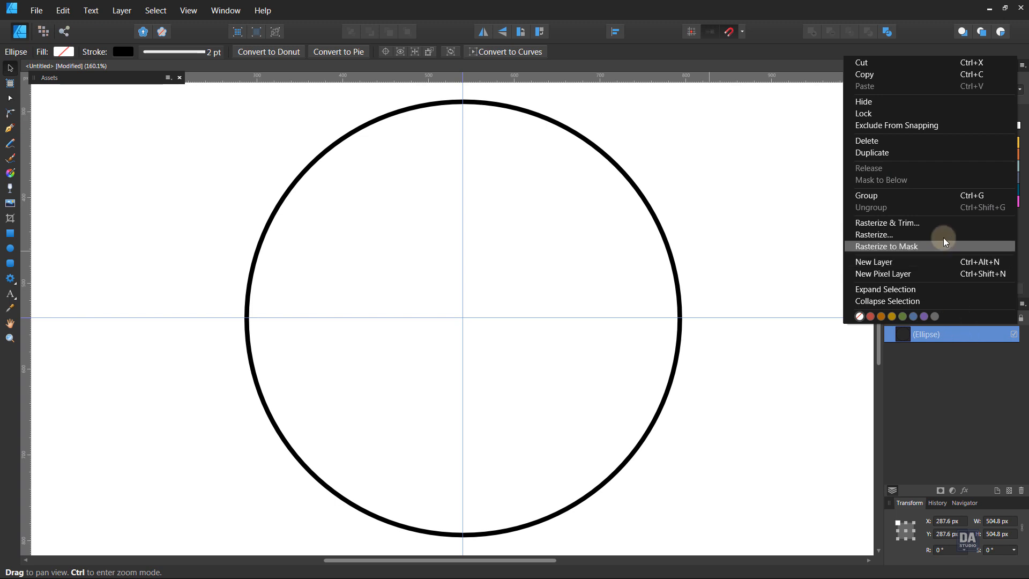
Duplicate the circle and shrink the copy about the same centre to about 461.7 px in diameter
{"action": "left_click", "coordinate": [940, 153]}
{"action": "left_click_drag", "start_coordinate": [680, 536], "coordinate": [656, 523]}
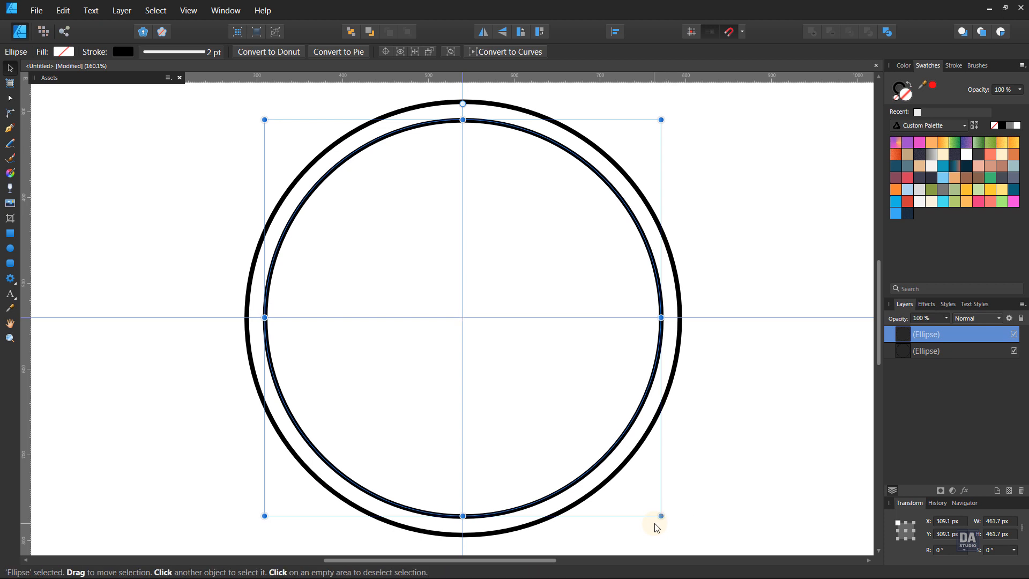
{"action": "left_click", "coordinate": [719, 460]}
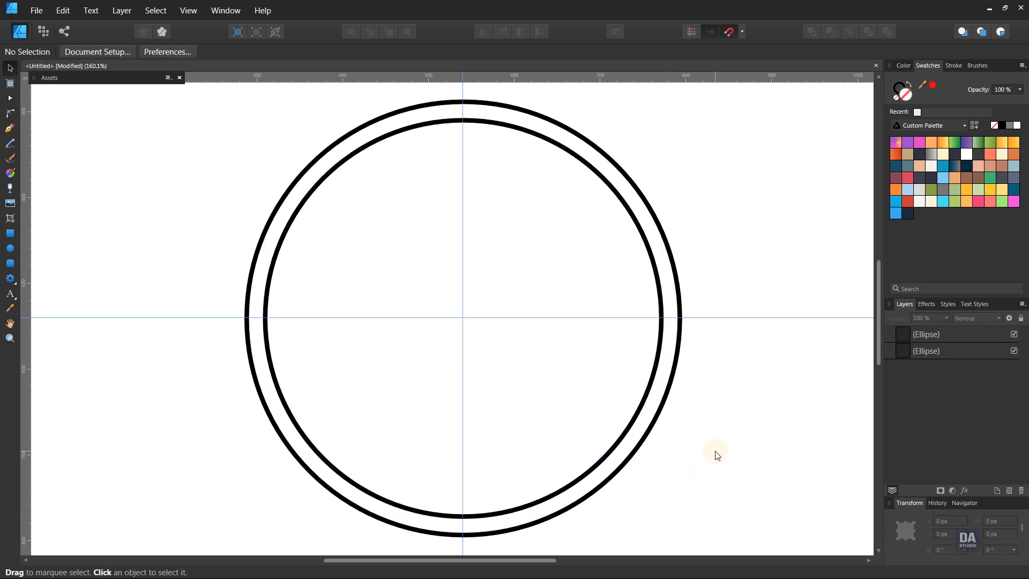
Draw a short vertical line with the Pen tool joining the two circles at the top of the vertical guide
{"action": "left_click", "coordinate": [9, 128]}
{"action": "left_click", "coordinate": [463, 101]}
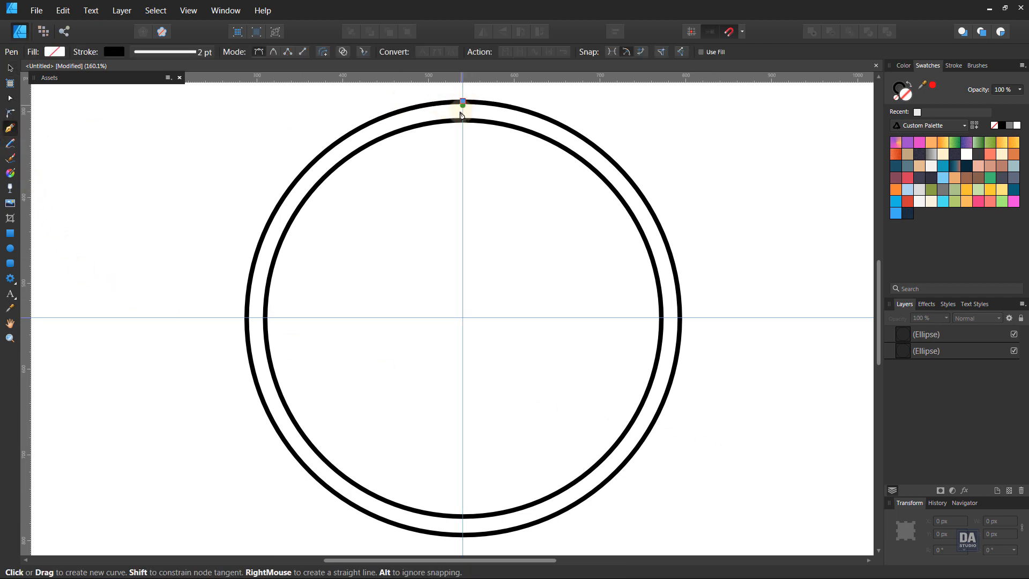
{"action": "left_click", "coordinate": [463, 120]}
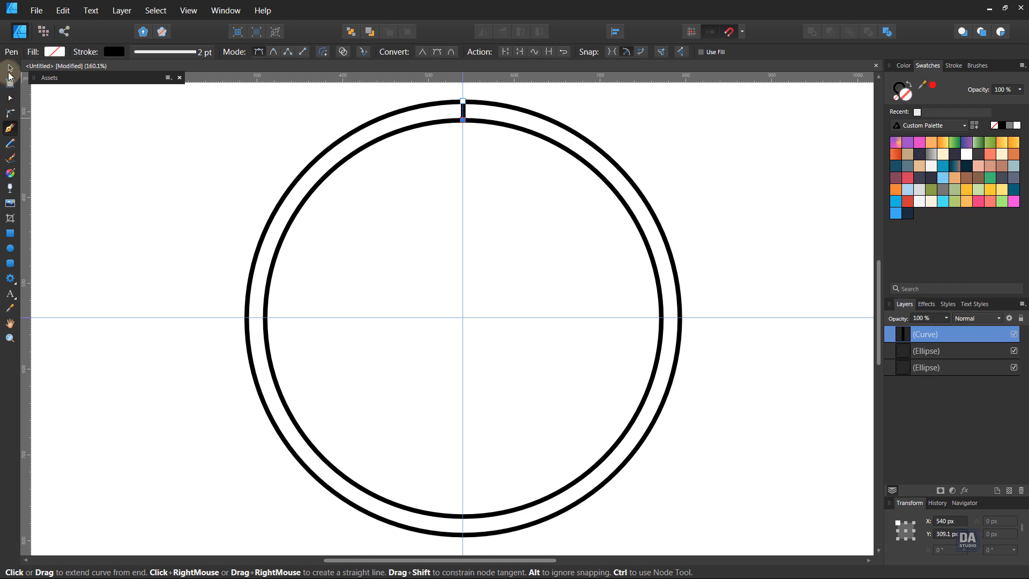
Show the short line's transform origin and move it to the common centre of the circles
{"action": "left_click", "coordinate": [9, 68]}
{"action": "left_click", "coordinate": [156, 11]}
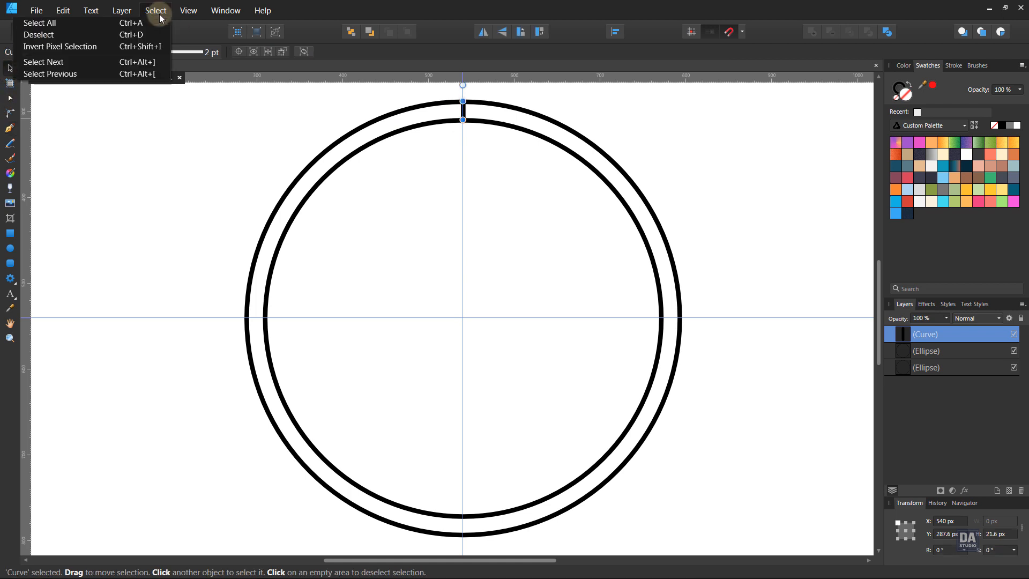
{"action": "left_click", "coordinate": [161, 18]}
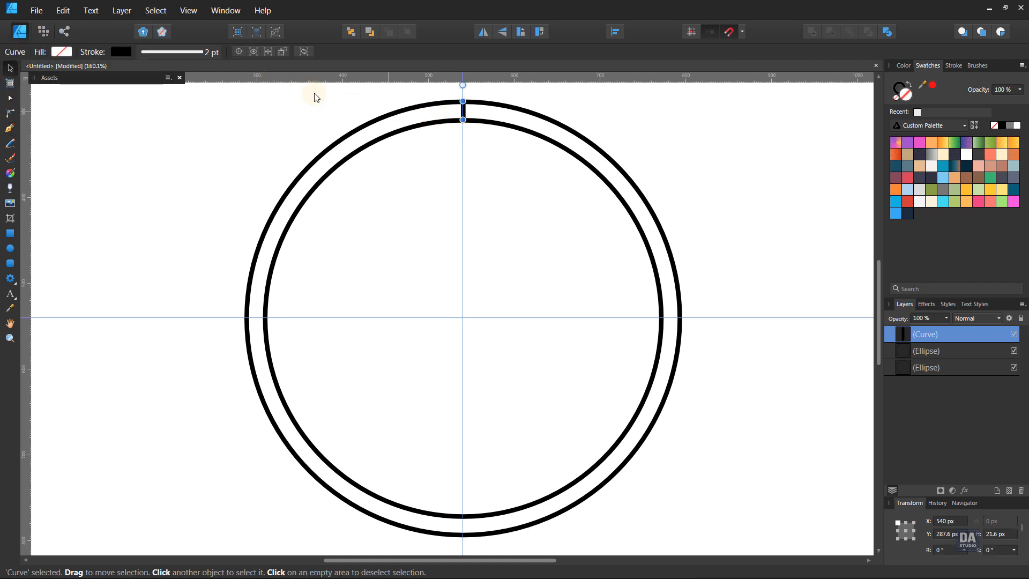
{"action": "left_click", "coordinate": [239, 52]}
{"action": "left_click_drag", "start_coordinate": [462, 110], "coordinate": [462, 318]}
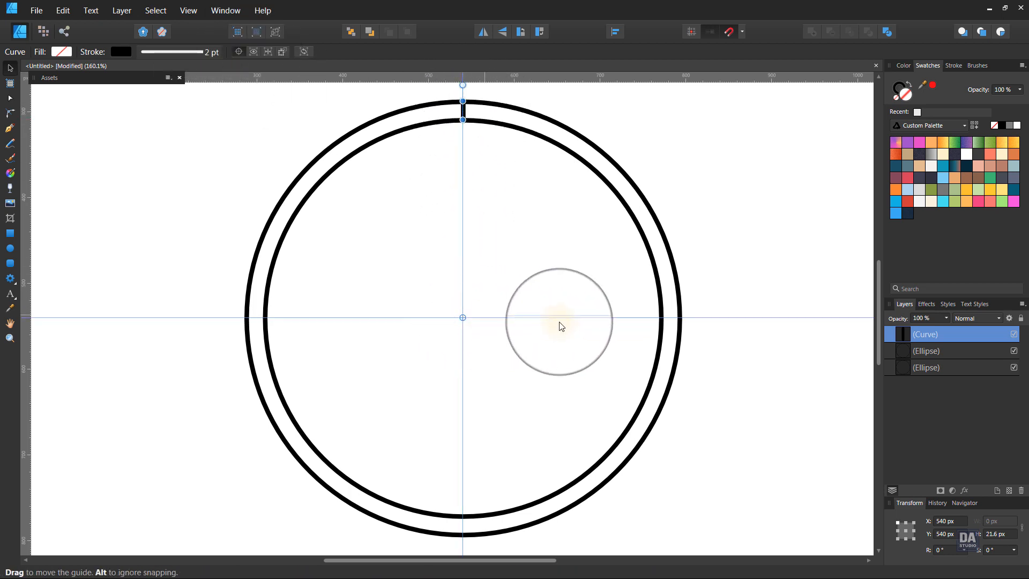
Duplicate the short line and rotate the copy by -10° about the circles' centre
{"action": "right_click", "coordinate": [944, 329]}
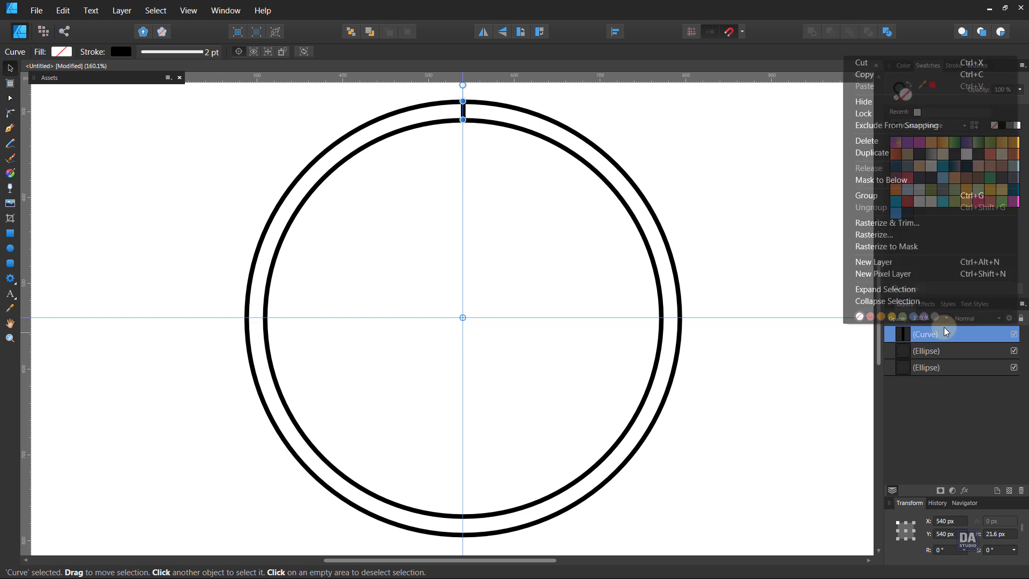
{"action": "left_click", "coordinate": [921, 153]}
{"action": "left_click", "coordinate": [948, 550]}
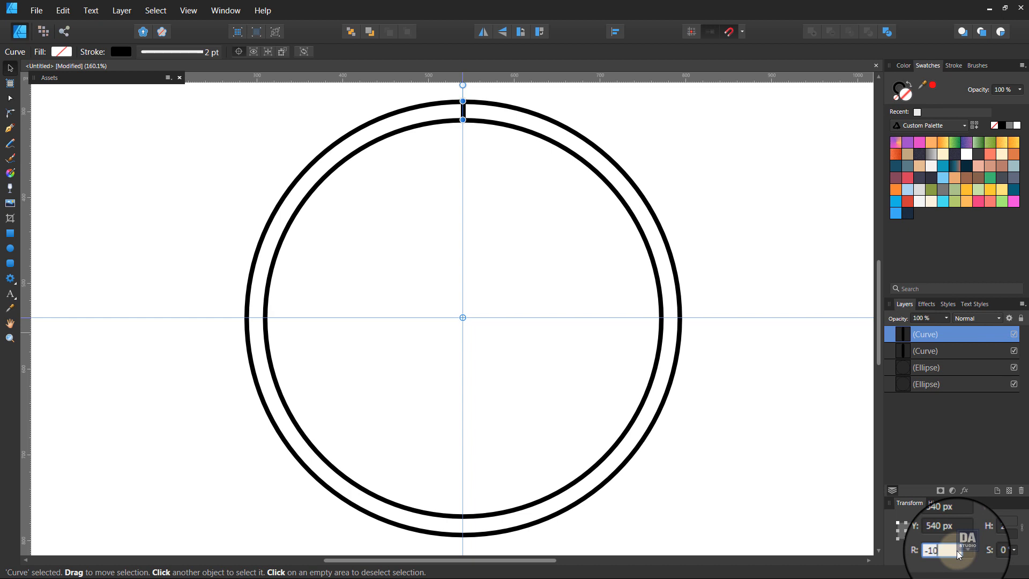
{"action": "key", "text": "Return"}
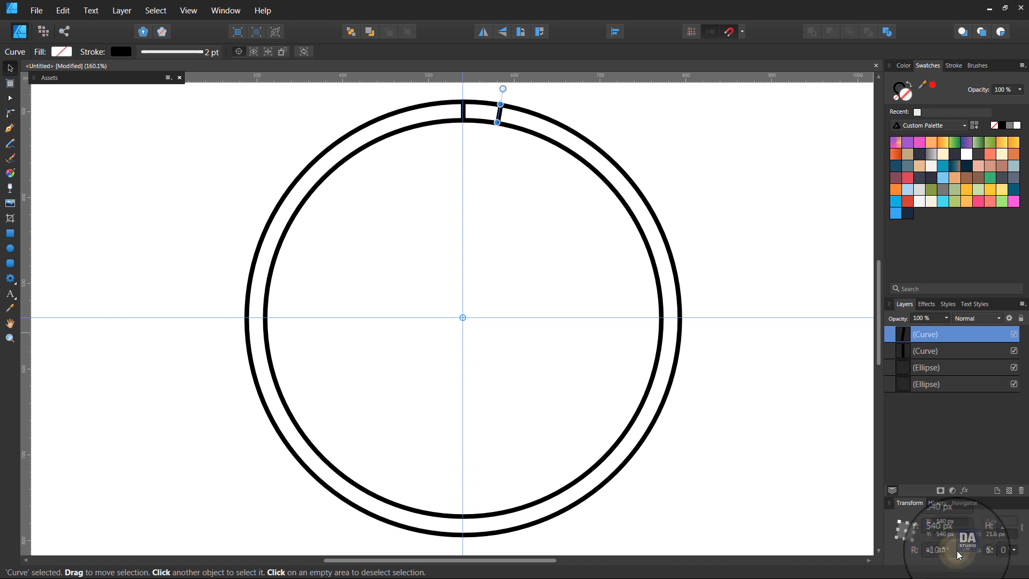
Repeat the rotated duplication at 10° intervals until 36 short lines divide the whole ring
{"action": "right_click", "coordinate": [962, 333]}
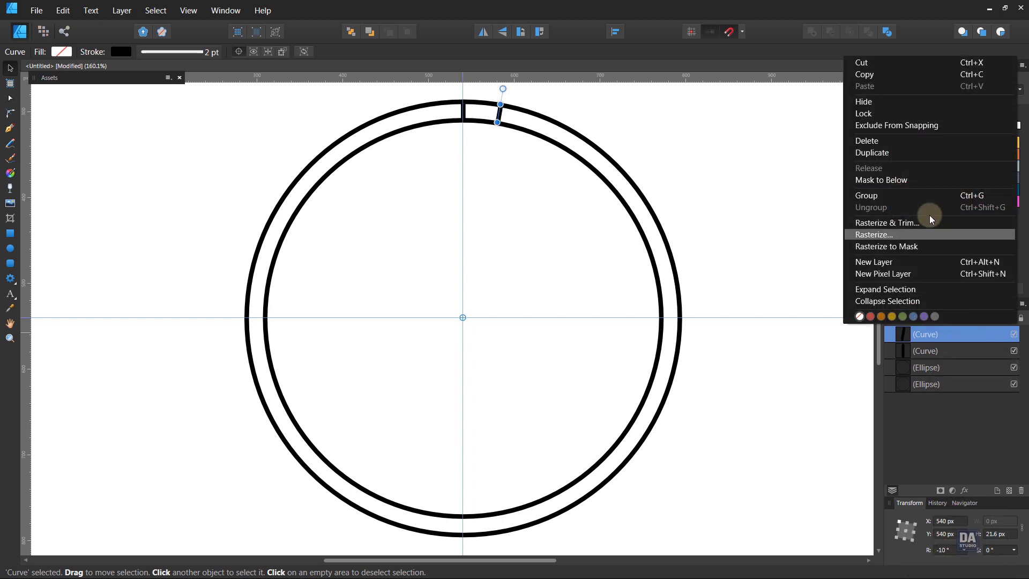
{"action": "left_click", "coordinate": [929, 156]}
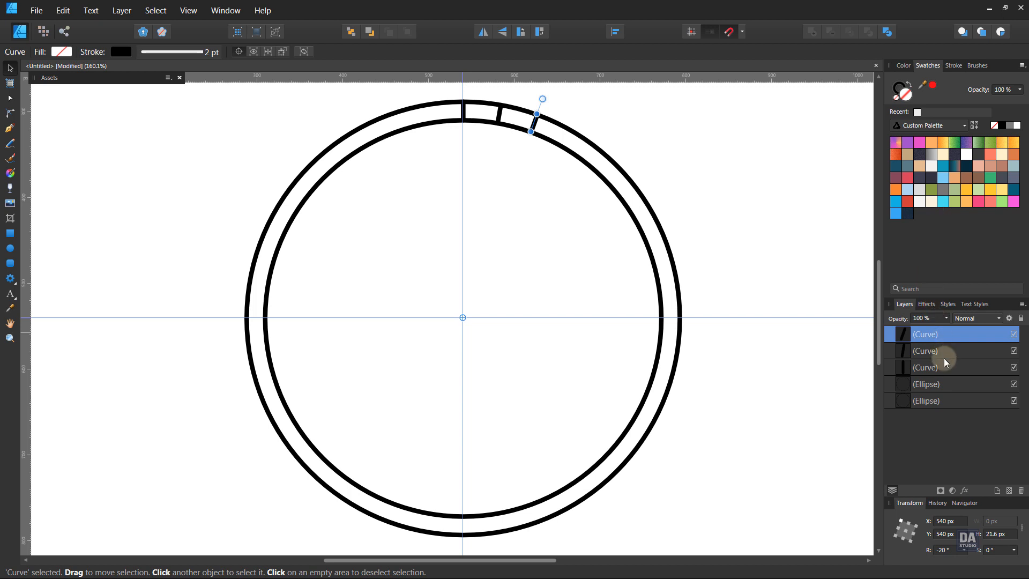
{"action": "key", "text": "ctrl+j"}
{"action": "key", "text": "ctrl+j"}
{"action": "key", "text": "ctrl+j"}
{"action": "key", "text": "ctrl+j"}
{"action": "key", "text": "ctrl+j"}
{"action": "key", "text": "ctrl+j"}
{"action": "key", "text": "ctrl+j"}
{"action": "key", "text": "ctrl+j"}
{"action": "key", "text": "ctrl+j"}
{"action": "key", "text": "ctrl+j"}
{"action": "key", "text": "ctrl+j"}
{"action": "key", "text": "ctrl+j"}
{"action": "key", "text": "ctrl+j"}
{"action": "key", "text": "ctrl+j"}
{"action": "key", "text": "ctrl+j"}
{"action": "key", "text": "ctrl+j"}
{"action": "key", "text": "ctrl+j"}
{"action": "key", "text": "ctrl+j"}
{"action": "key", "text": "ctrl+j"}
{"action": "key", "text": "ctrl+j"}
{"action": "key", "text": "ctrl+j"}
{"action": "key", "text": "ctrl+j"}
{"action": "key", "text": "ctrl+j"}
{"action": "key", "text": "ctrl+j"}
{"action": "key", "text": "ctrl+j"}
{"action": "key", "text": "ctrl+j"}
{"action": "key", "text": "ctrl+j"}
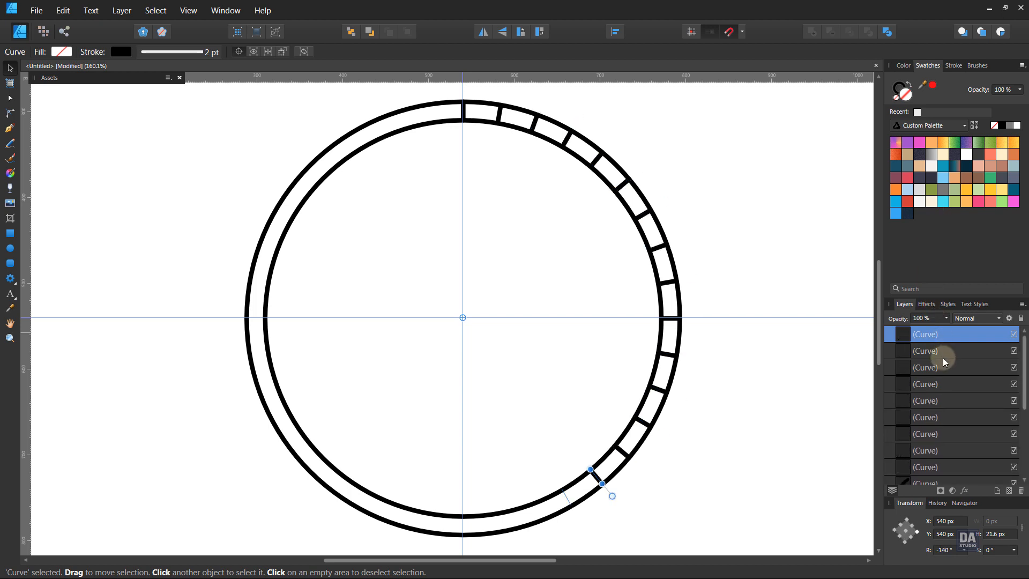
{"action": "key", "text": "ctrl+j"}
{"action": "key", "text": "ctrl+j"}
{"action": "key", "text": "ctrl+j"}
{"action": "key", "text": "ctrl+j"}
{"action": "key", "text": "ctrl+j"}
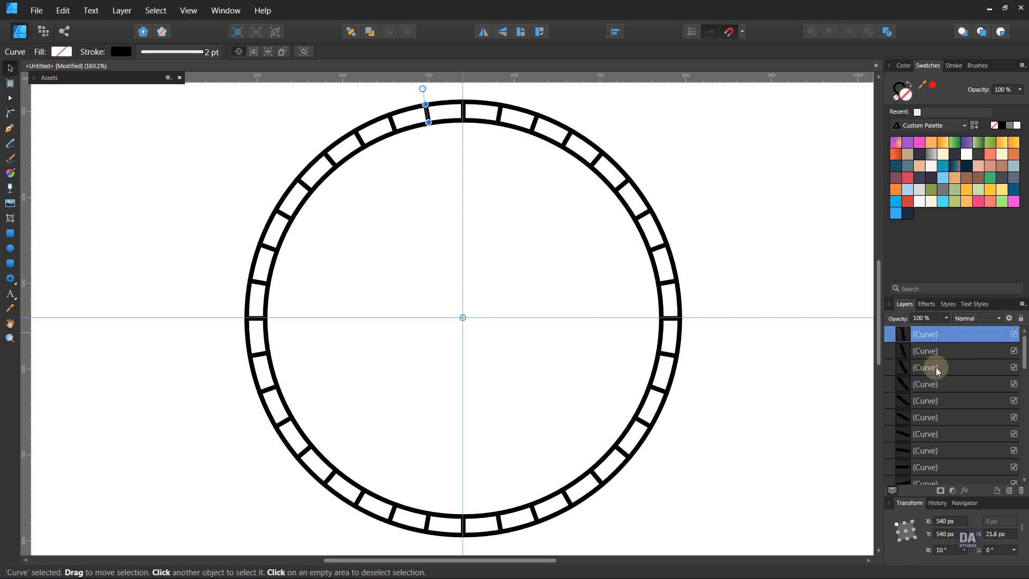
Select all 36 short lines and group them
{"action": "scroll", "coordinate": [936, 368], "scroll_direction": "down", "scroll_amount": 5}
{"action": "scroll", "coordinate": [938, 372], "scroll_direction": "down", "scroll_amount": 2}
{"action": "left_click", "coordinate": [930, 435], "text": "shift"}
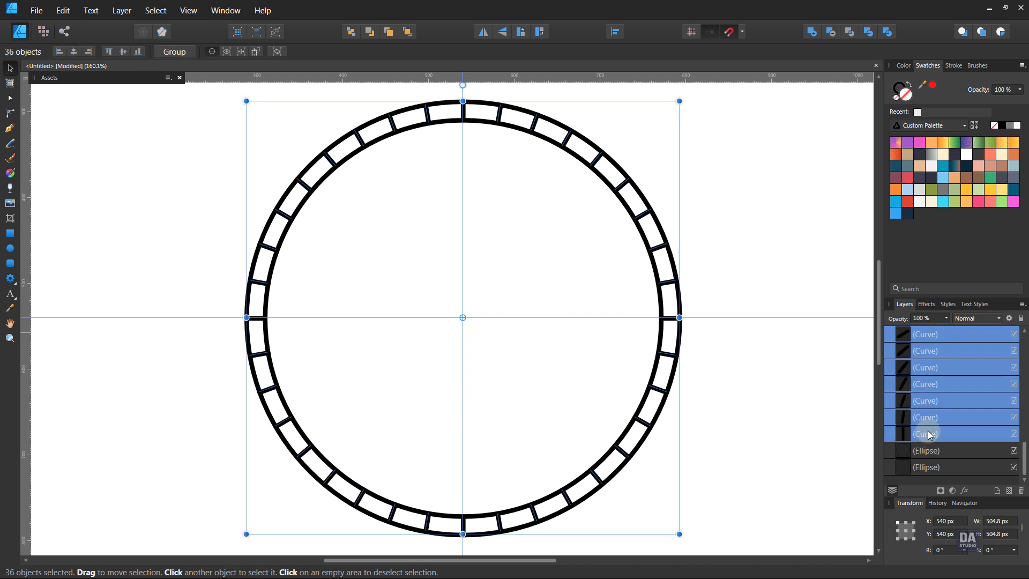
{"action": "right_click", "coordinate": [930, 434]}
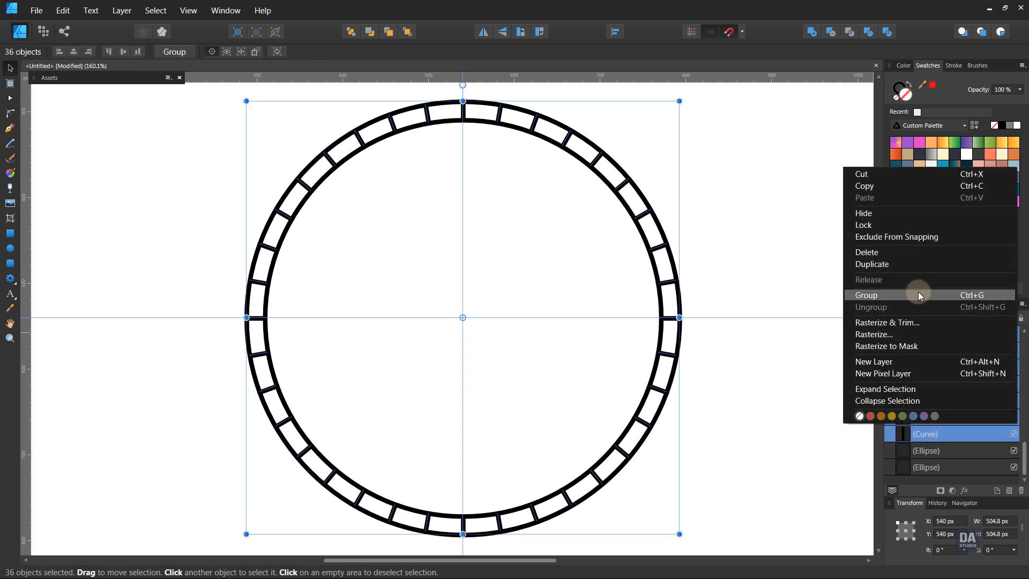
{"action": "left_click", "coordinate": [918, 295]}
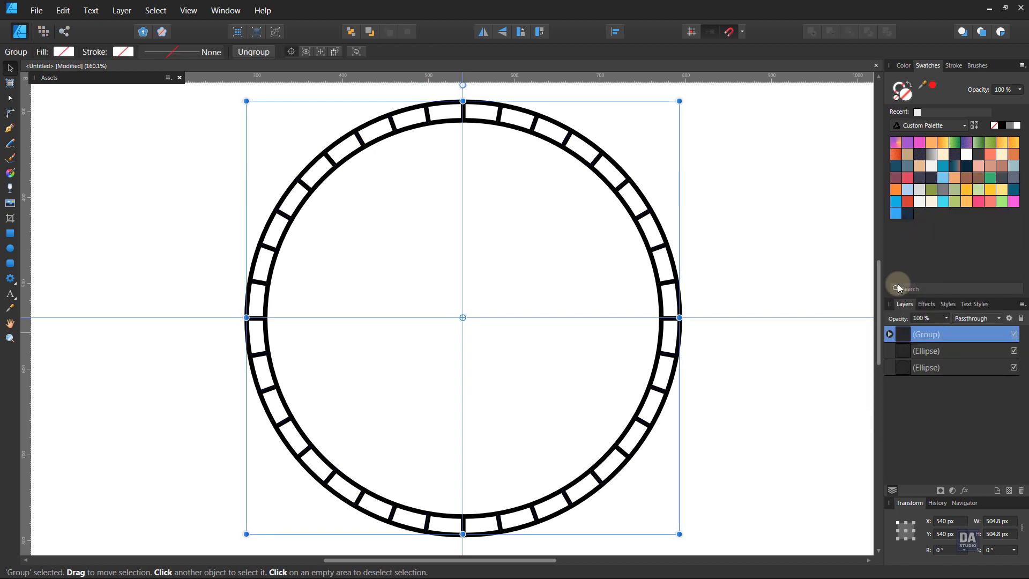
Select all the lines inside the group and enable Scale with object for their strokes
{"action": "left_click", "coordinate": [889, 334]}
{"action": "left_click", "coordinate": [925, 351]}
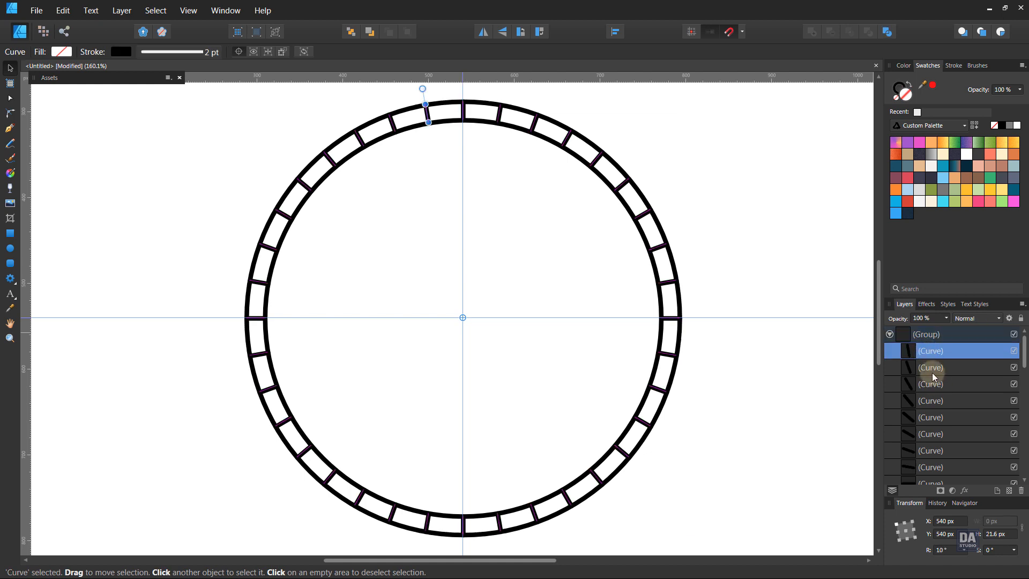
{"action": "scroll", "coordinate": [940, 393], "scroll_direction": "down", "scroll_amount": 15}
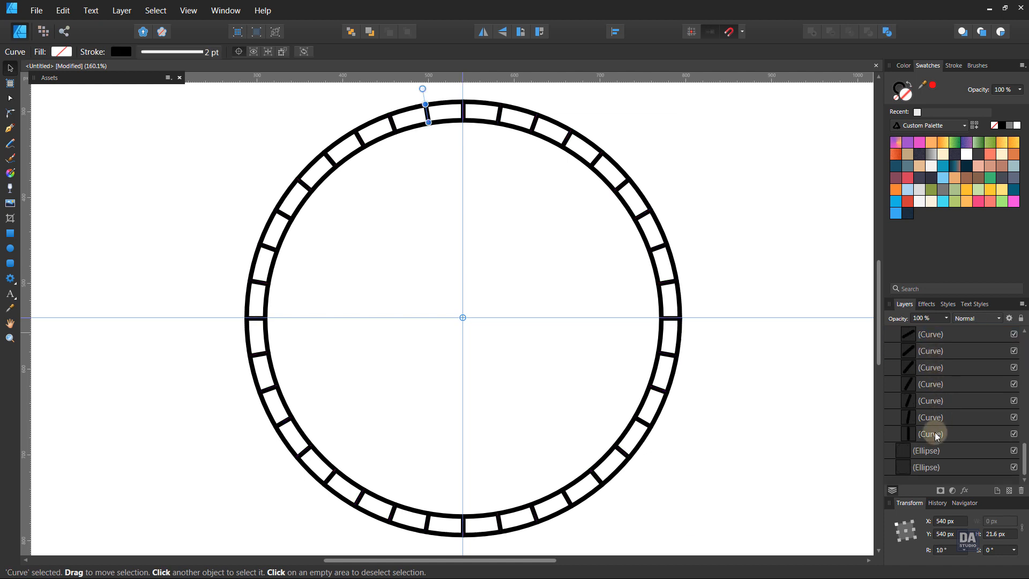
{"action": "left_click", "coordinate": [935, 434], "text": "shift"}
{"action": "left_click", "coordinate": [953, 66]}
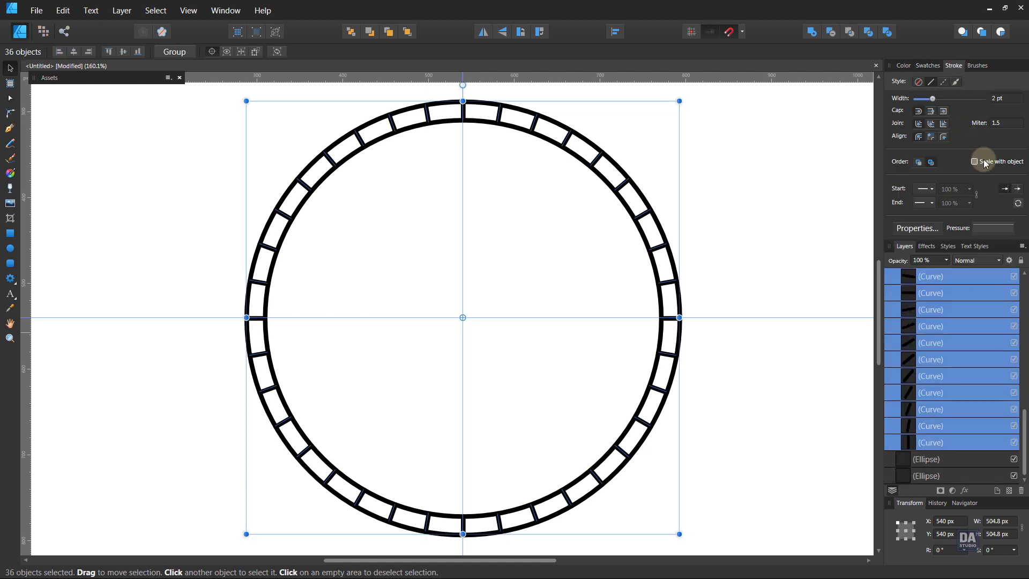
{"action": "scroll", "coordinate": [954, 305], "scroll_direction": "up", "scroll_amount": 15}
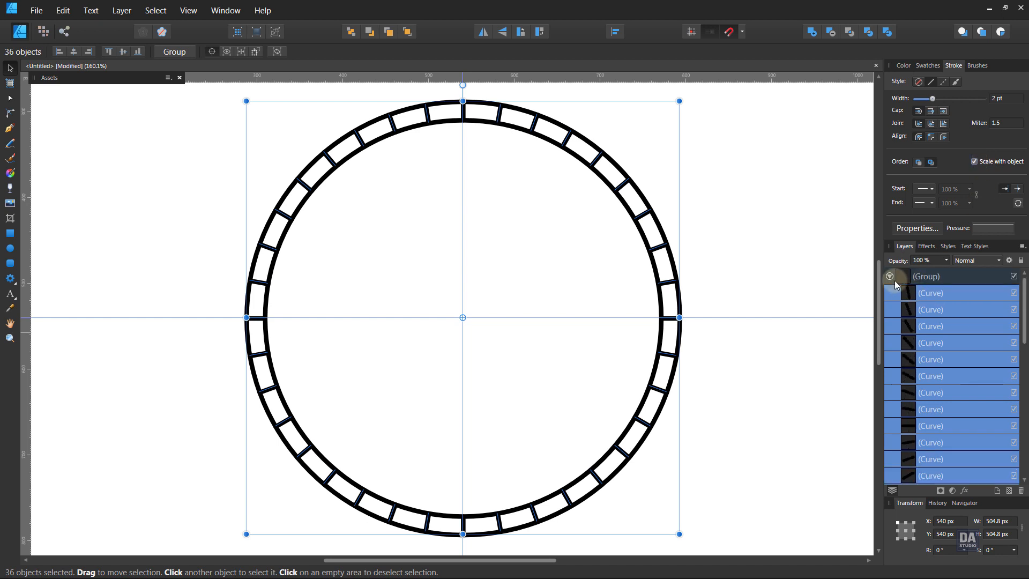
{"action": "left_click", "coordinate": [890, 276]}
Enable Scale with object for the strokes of both circles
{"action": "left_click", "coordinate": [950, 295]}
{"action": "left_click", "coordinate": [948, 308], "text": "shift"}
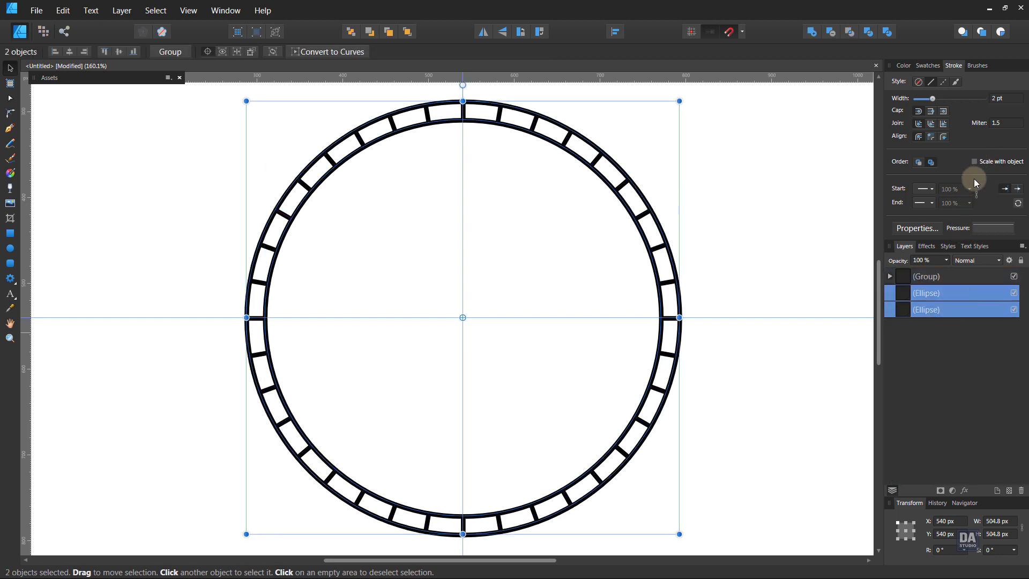
{"action": "left_click", "coordinate": [816, 265]}
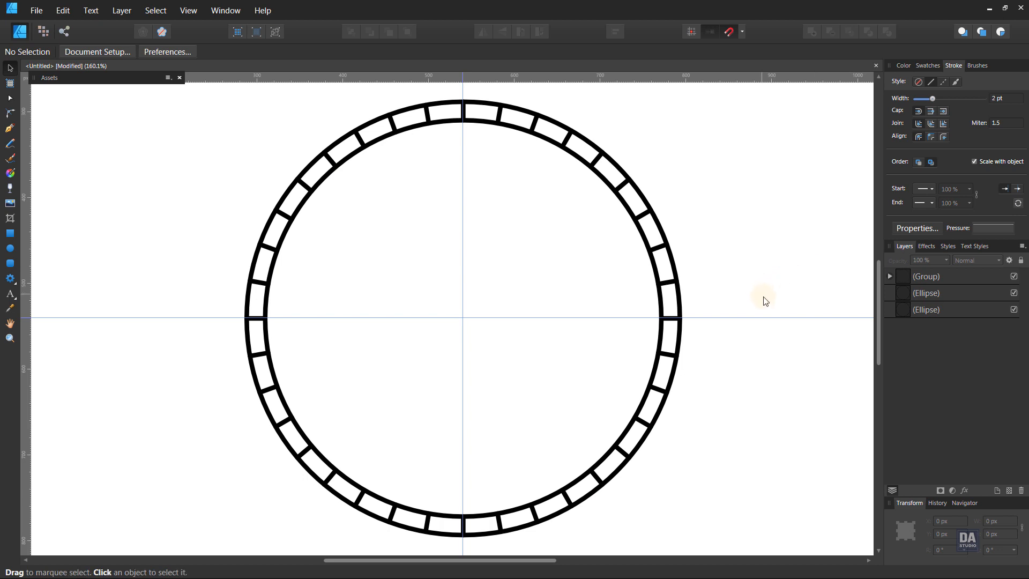
Fill the inner circle with white
{"action": "key", "text": "z"}
{"action": "left_click_drag", "start_coordinate": [722, 338], "coordinate": [696, 338]}
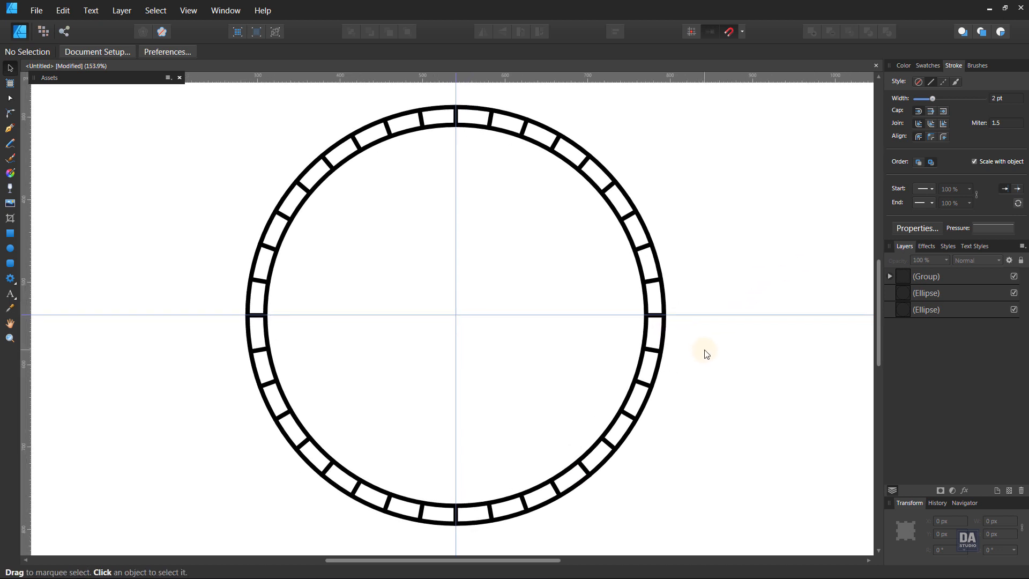
{"action": "left_click", "coordinate": [918, 297]}
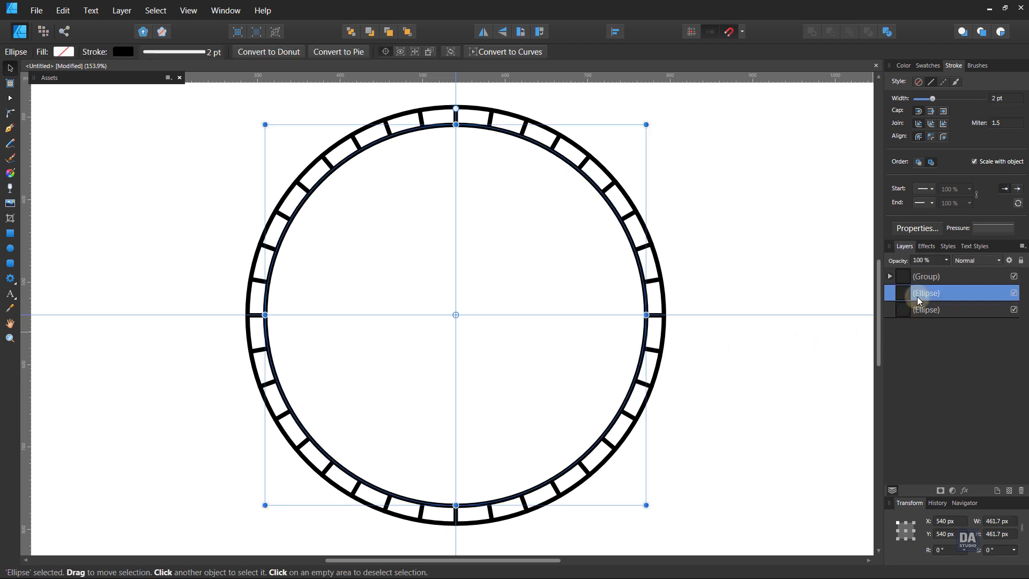
{"action": "left_click", "coordinate": [928, 66]}
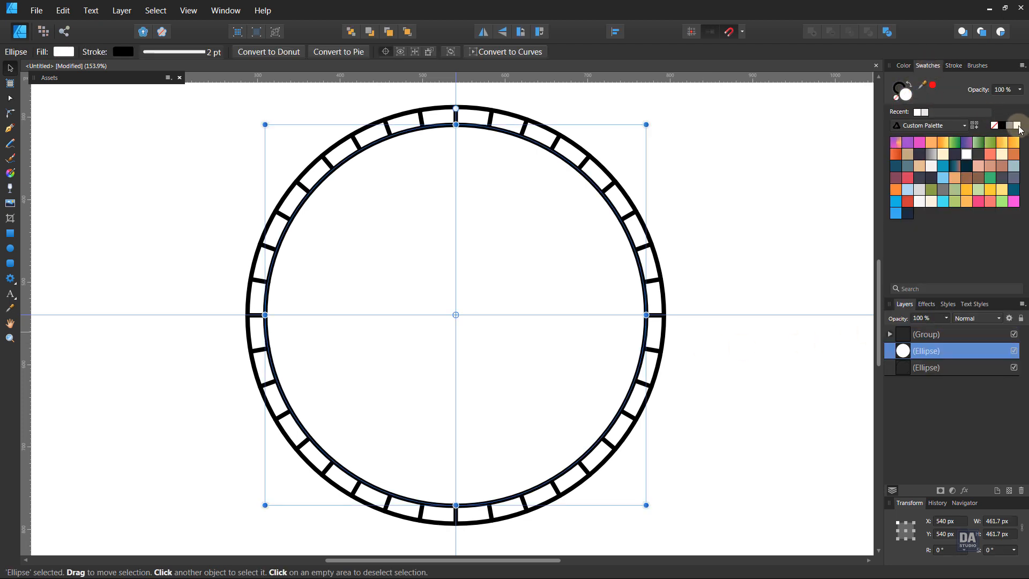
{"action": "left_click", "coordinate": [828, 255]}
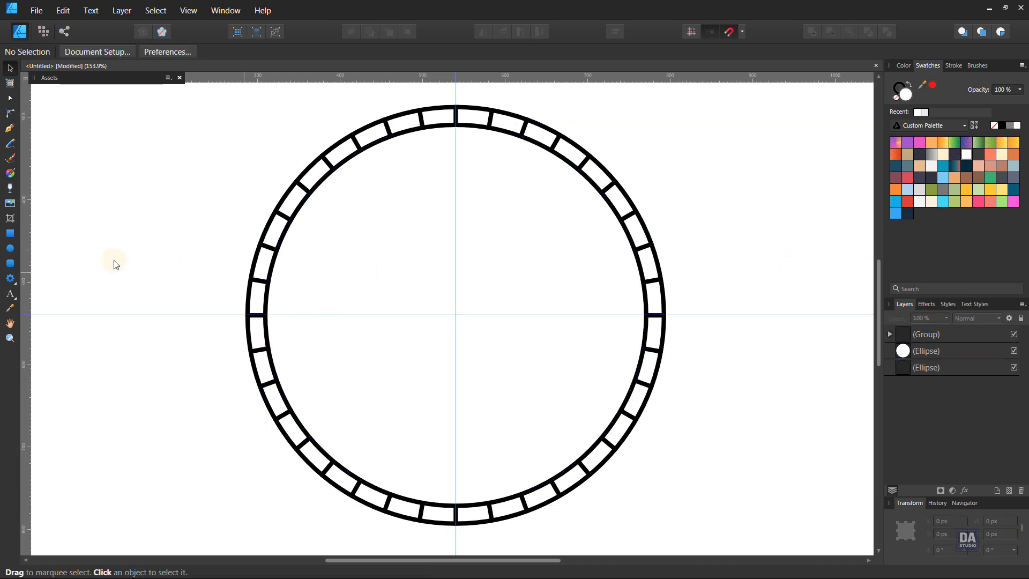
Draw a rectangle about 660 × 118.7 px centred on the ring and round all its corners to a radius of about 30.9 px
{"action": "left_click", "coordinate": [9, 234]}
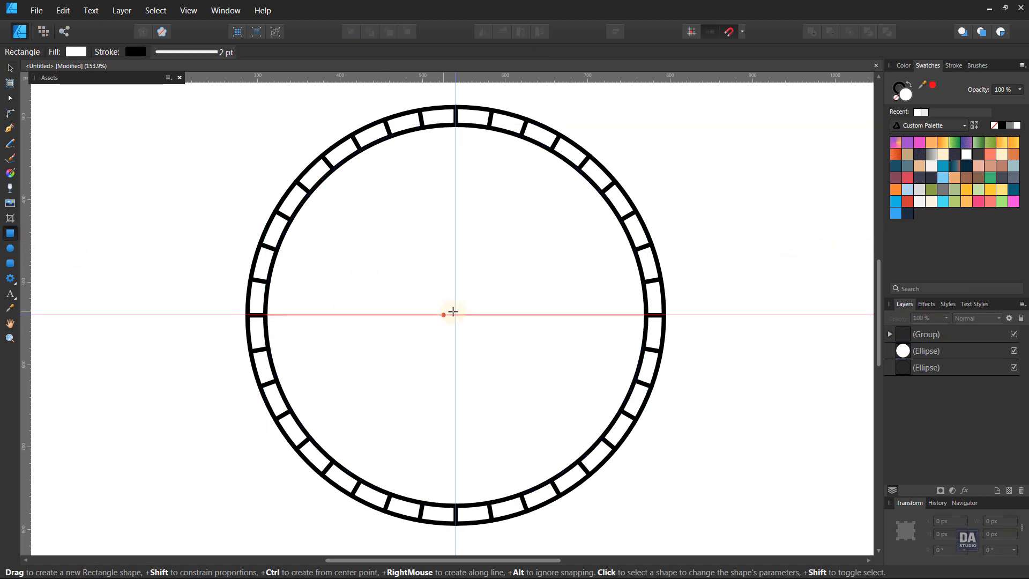
{"action": "left_click_drag", "start_coordinate": [456, 314], "coordinate": [728, 365]}
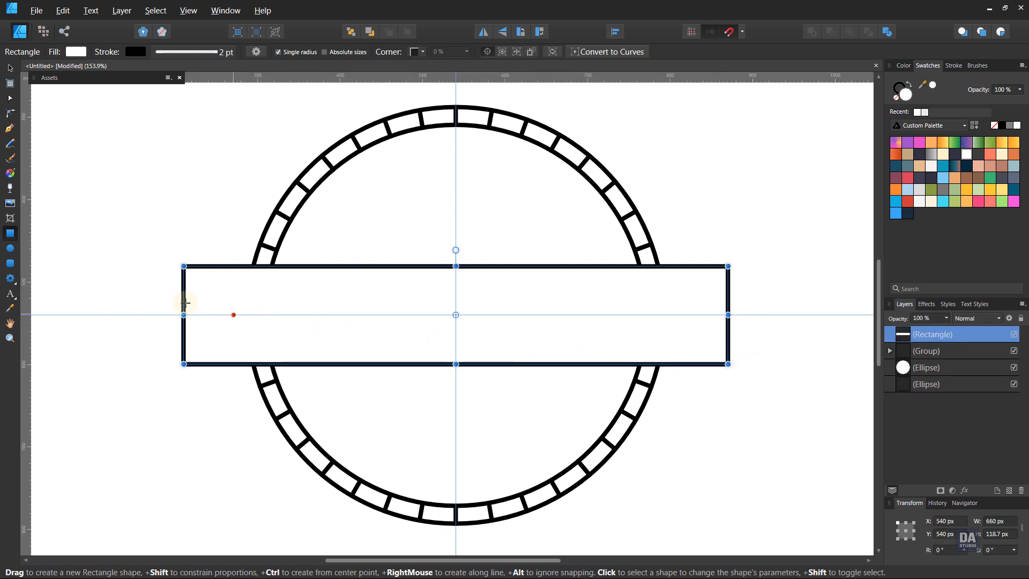
{"action": "left_click", "coordinate": [11, 113]}
{"action": "left_click_drag", "start_coordinate": [184, 255], "coordinate": [693, 356]}
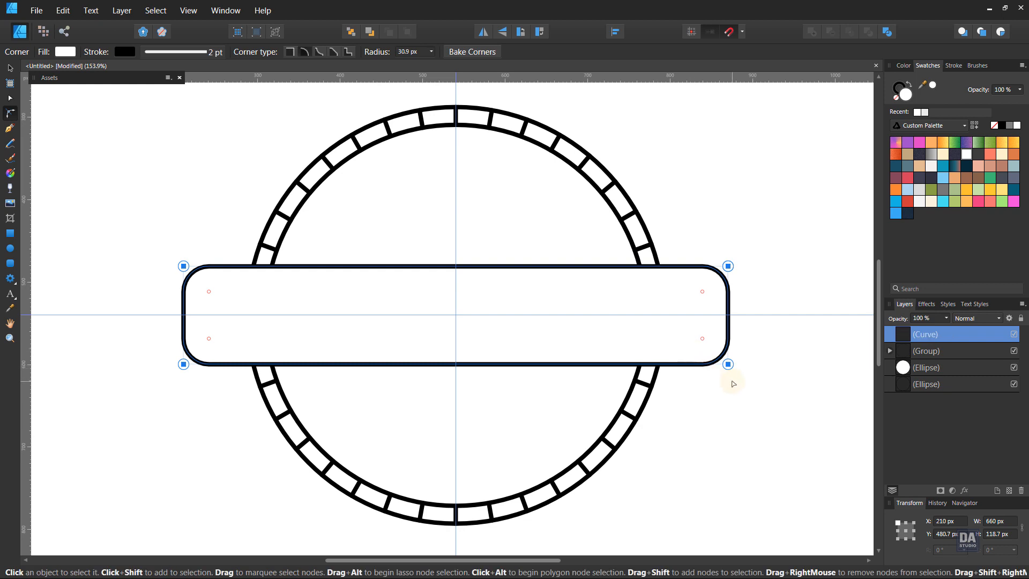
{"action": "left_click", "coordinate": [735, 415]}
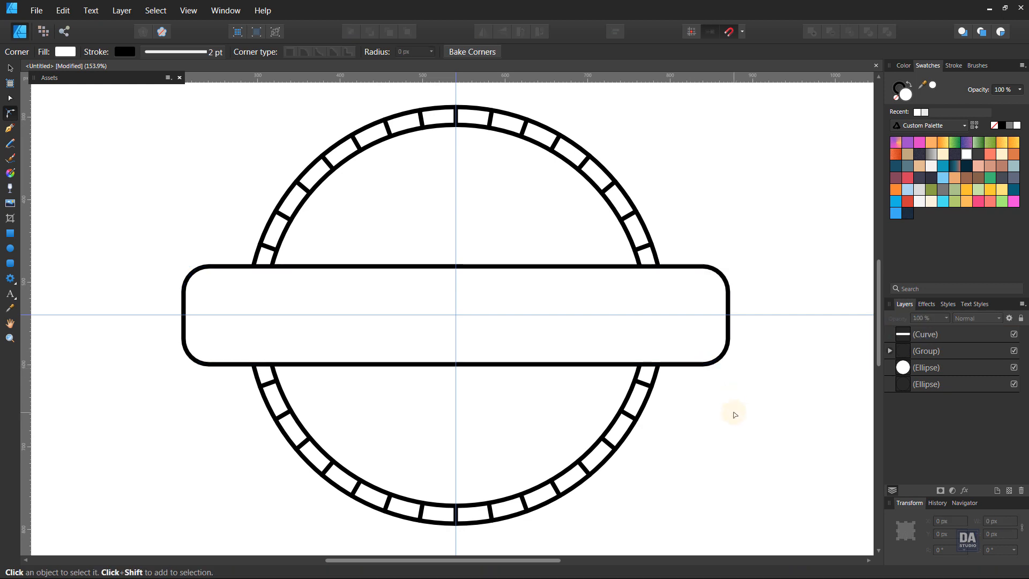
{"action": "key", "text": "v"}
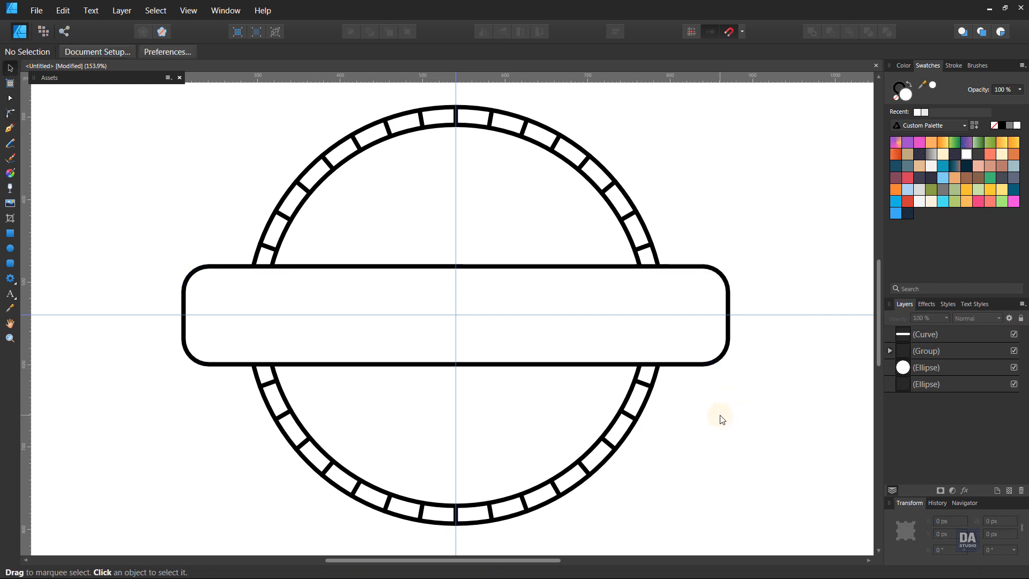
Draw a circle from the centre of the banner and resize it to about 184.7 px in diameter
{"action": "left_click", "coordinate": [9, 249]}
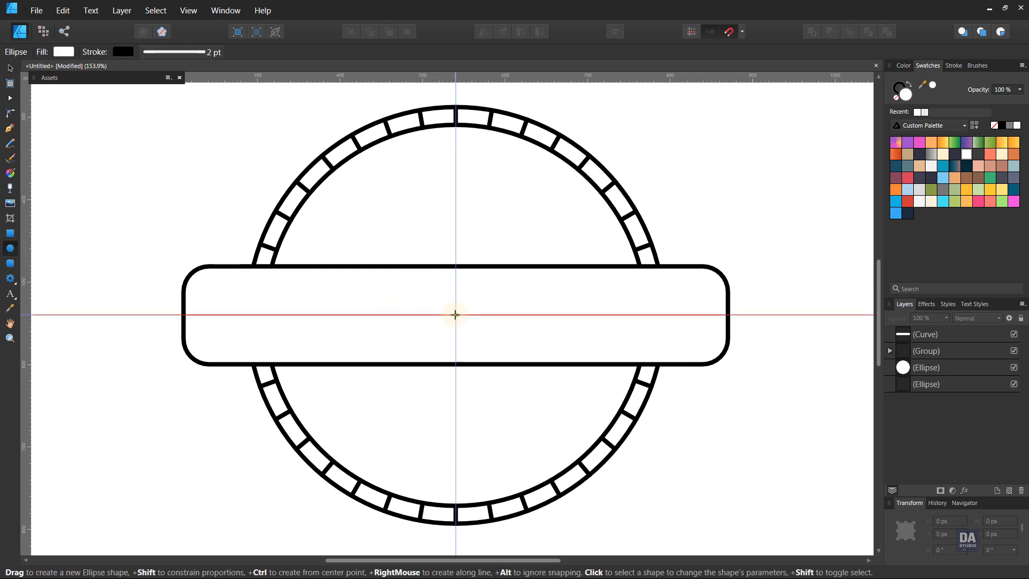
{"action": "left_click_drag", "start_coordinate": [456, 314], "coordinate": [550, 391]}
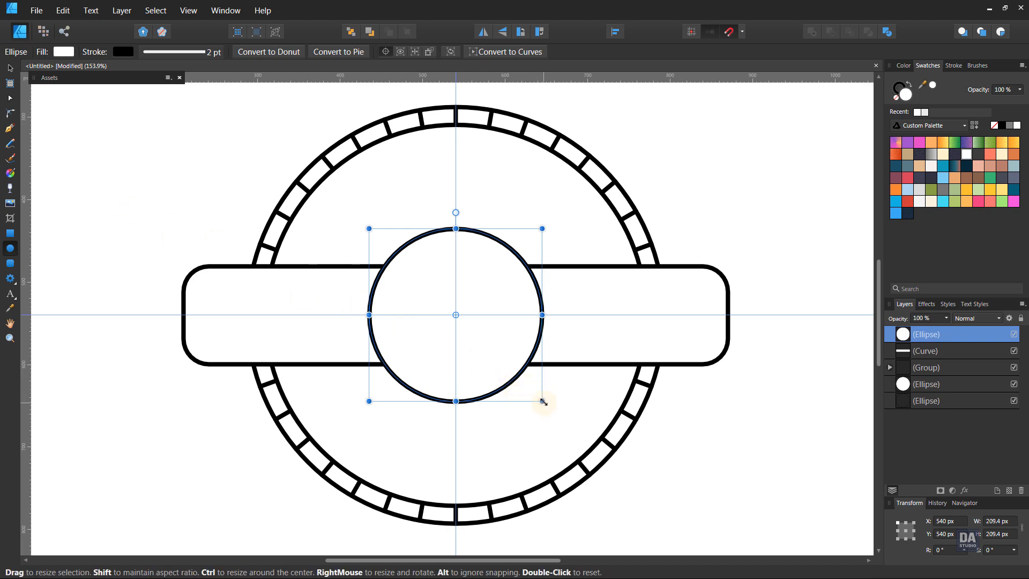
{"action": "left_click_drag", "start_coordinate": [542, 401], "coordinate": [531, 394]}
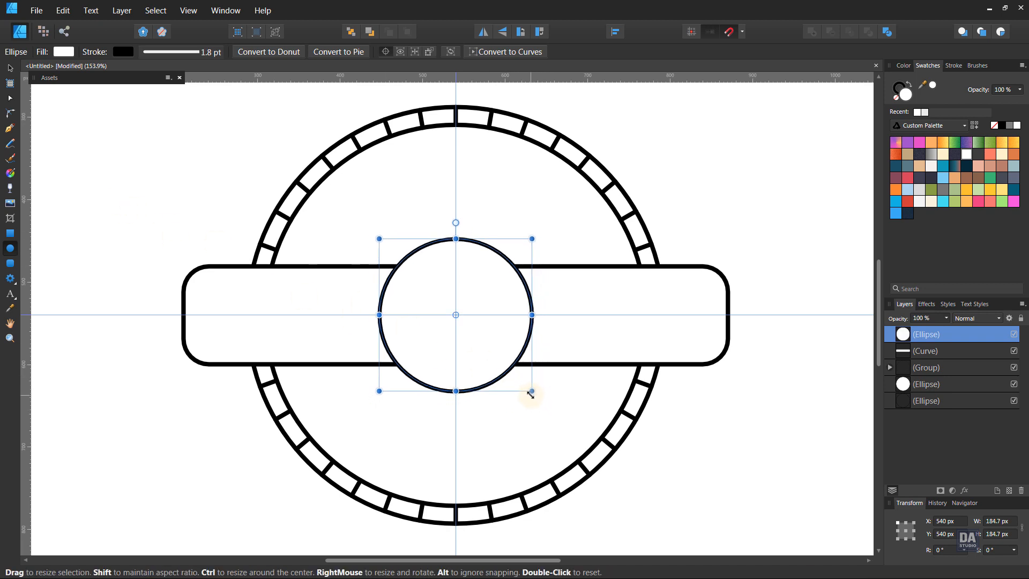
{"action": "key", "text": "v"}
{"action": "left_click", "coordinate": [751, 409]}
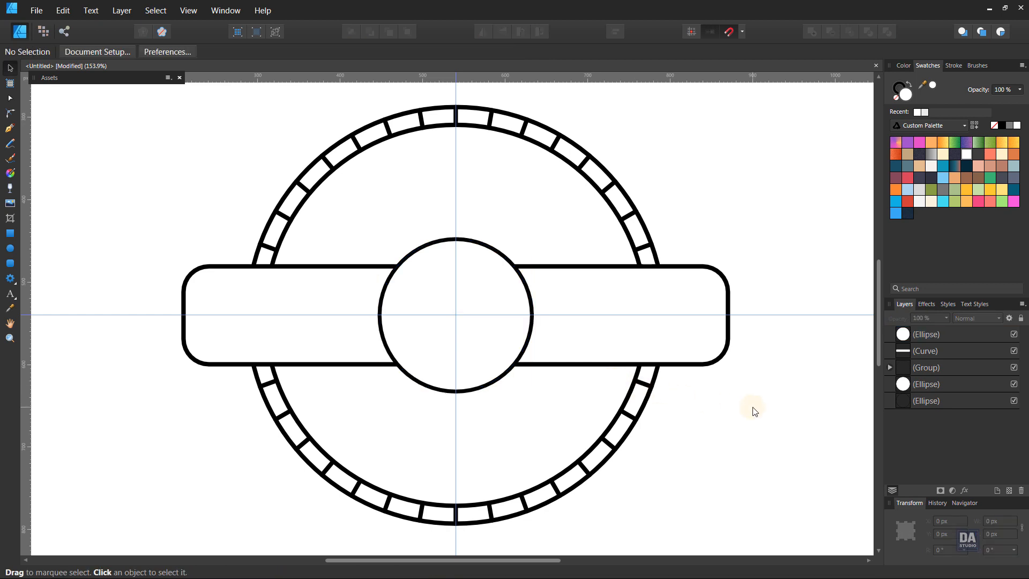
Duplicate the rounded banner and the central circle together
{"action": "left_click", "coordinate": [920, 349]}
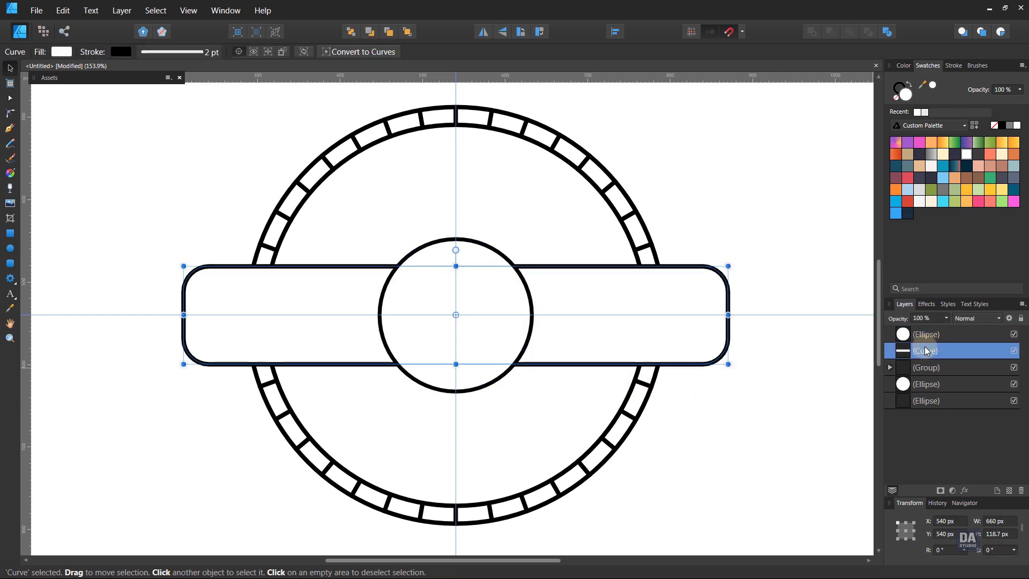
{"action": "left_click", "coordinate": [942, 336], "text": "shift"}
{"action": "right_click", "coordinate": [942, 336]}
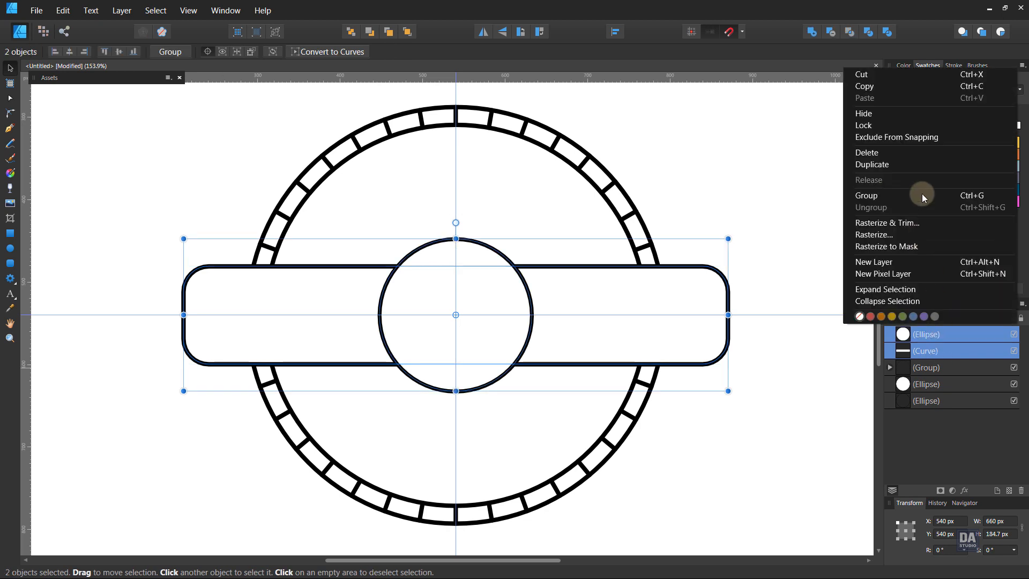
{"action": "left_click", "coordinate": [919, 163]}
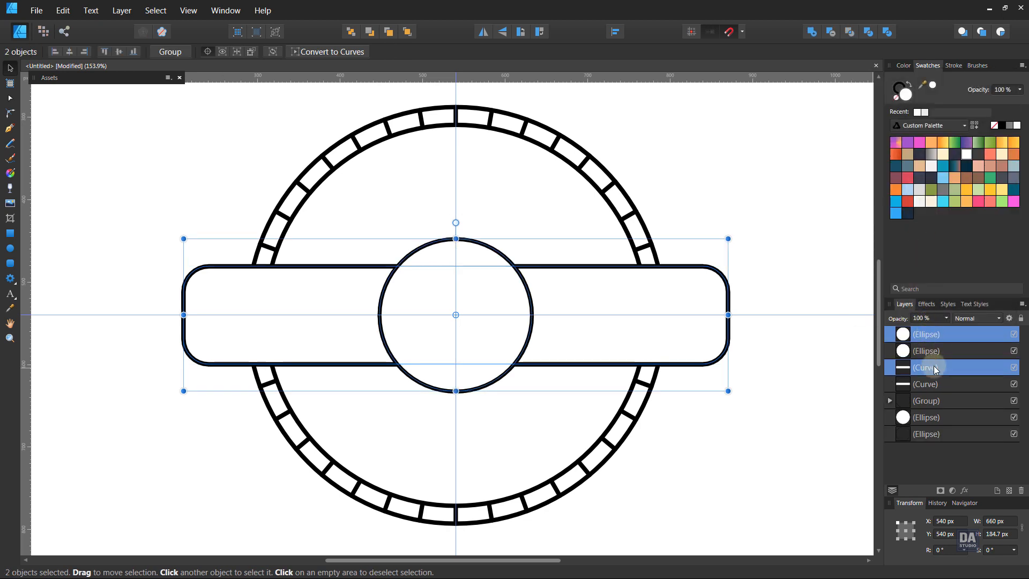
Move the copied banner directly beneath the copied circle in the layer order and hide both copies
{"action": "left_click_drag", "start_coordinate": [934, 365], "coordinate": [952, 346]}
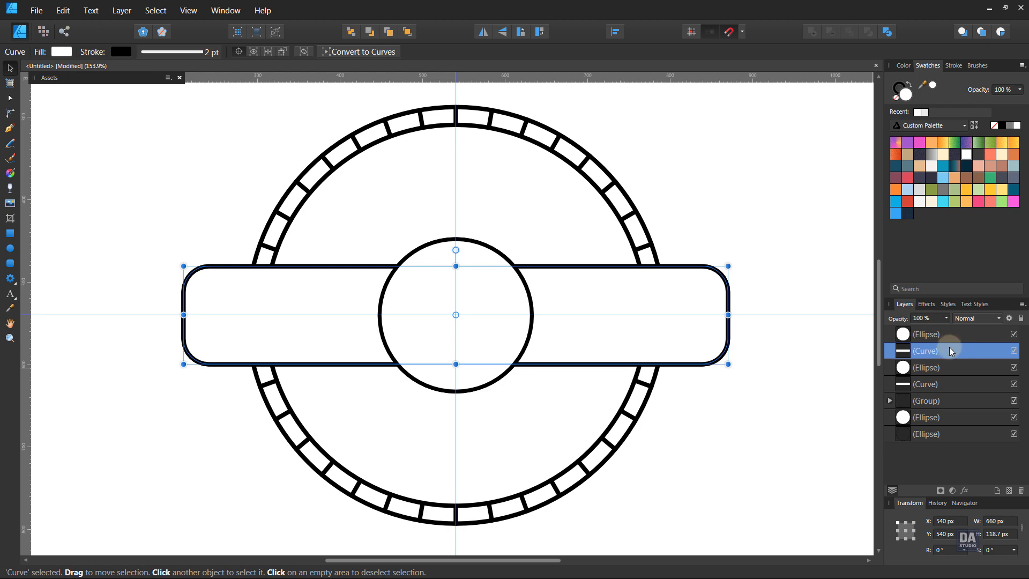
{"action": "left_click", "coordinate": [943, 362]}
{"action": "left_click", "coordinate": [943, 350]}
{"action": "left_click", "coordinate": [960, 334], "text": "shift"}
{"action": "left_click", "coordinate": [1014, 351]}
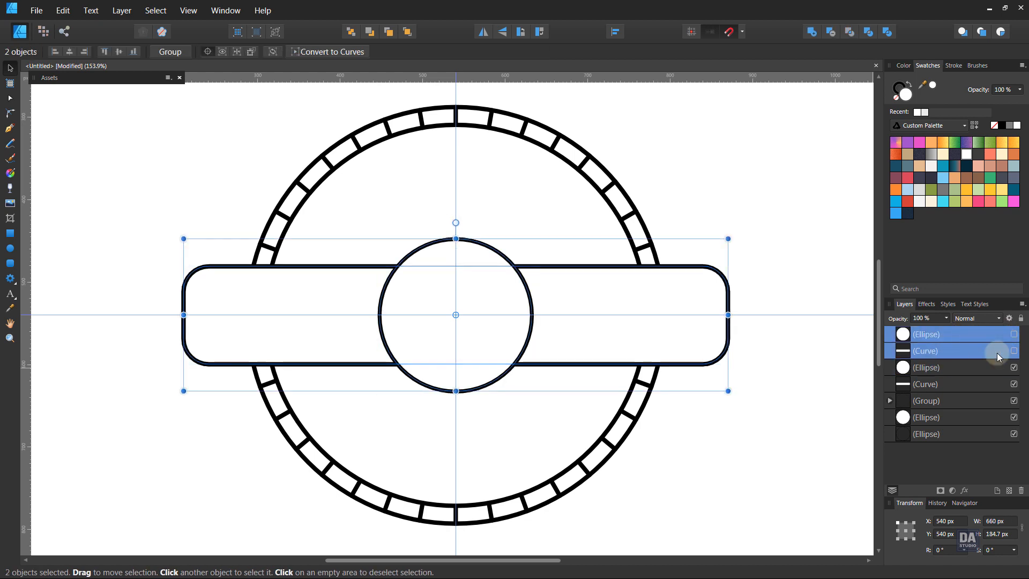
Merge the original central circle and banner into one shape with the Add operation
{"action": "left_click", "coordinate": [957, 371]}
{"action": "left_click", "coordinate": [958, 384], "text": "shift"}
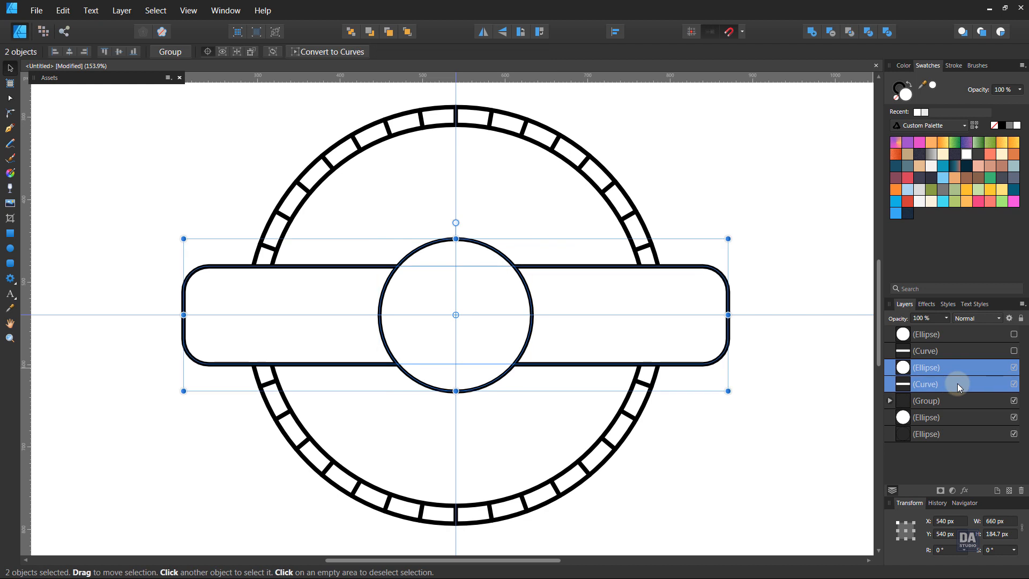
{"action": "left_click", "coordinate": [813, 32]}
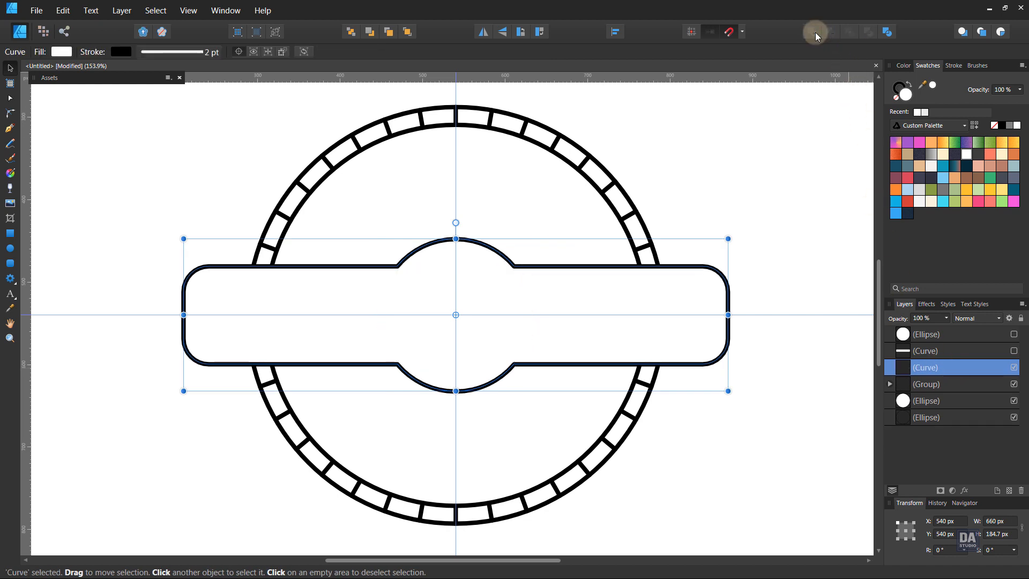
{"action": "left_click", "coordinate": [749, 236]}
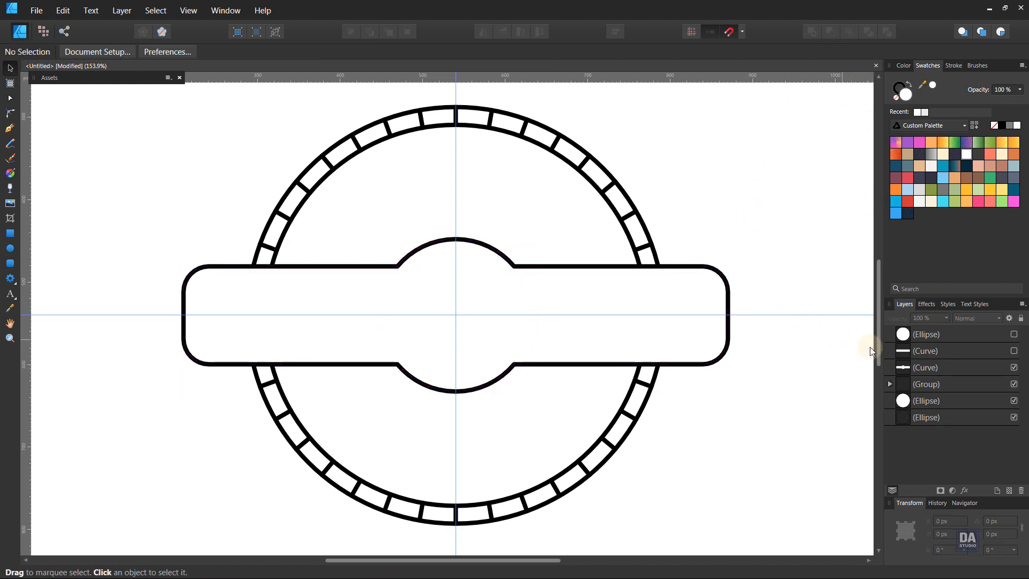
Show the hidden banner copy and shrink it around its centre to about 634.7 × 101.1 px
{"action": "left_click", "coordinate": [911, 350]}
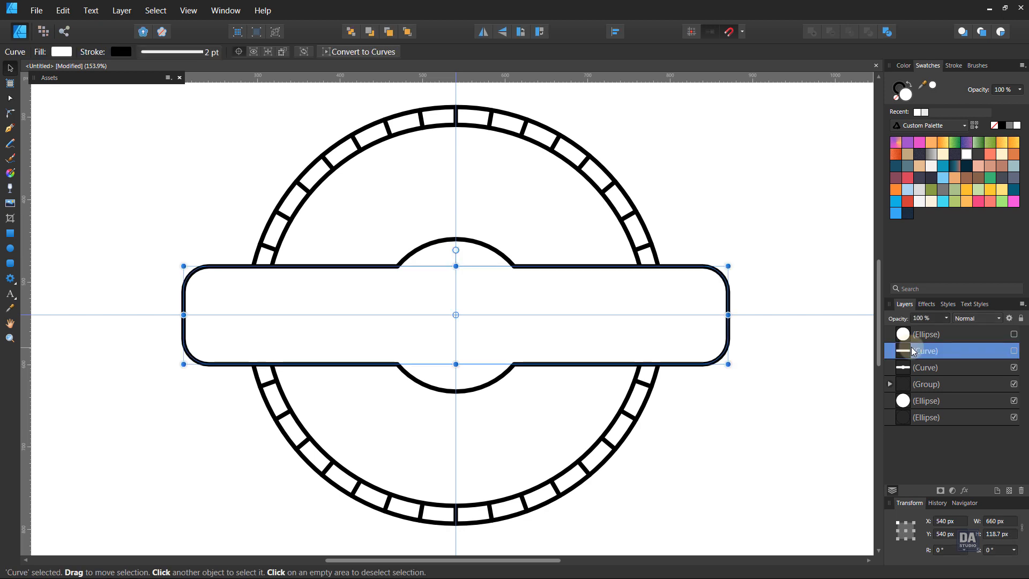
{"action": "left_click", "coordinate": [1014, 350]}
{"action": "left_click_drag", "start_coordinate": [727, 363], "coordinate": [717, 362]}
{"action": "left_click_drag", "start_coordinate": [453, 360], "coordinate": [455, 356]}
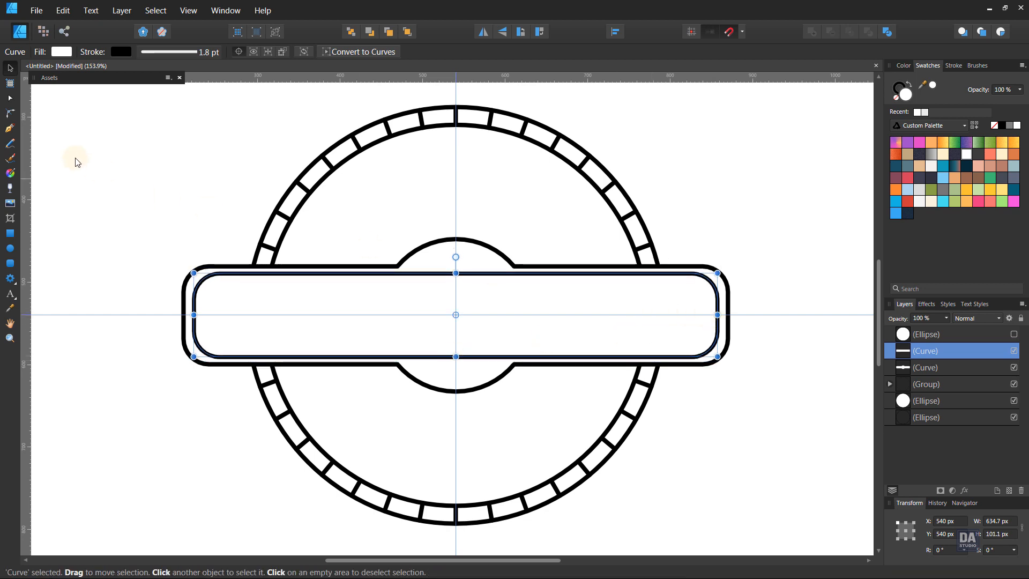
Round all four corners of the inner banner to a radius of about 19.5 px
{"action": "left_click", "coordinate": [9, 113]}
{"action": "left_click_drag", "start_coordinate": [173, 262], "coordinate": [741, 406]}
{"action": "left_click_drag", "start_coordinate": [699, 337], "coordinate": [703, 341]}
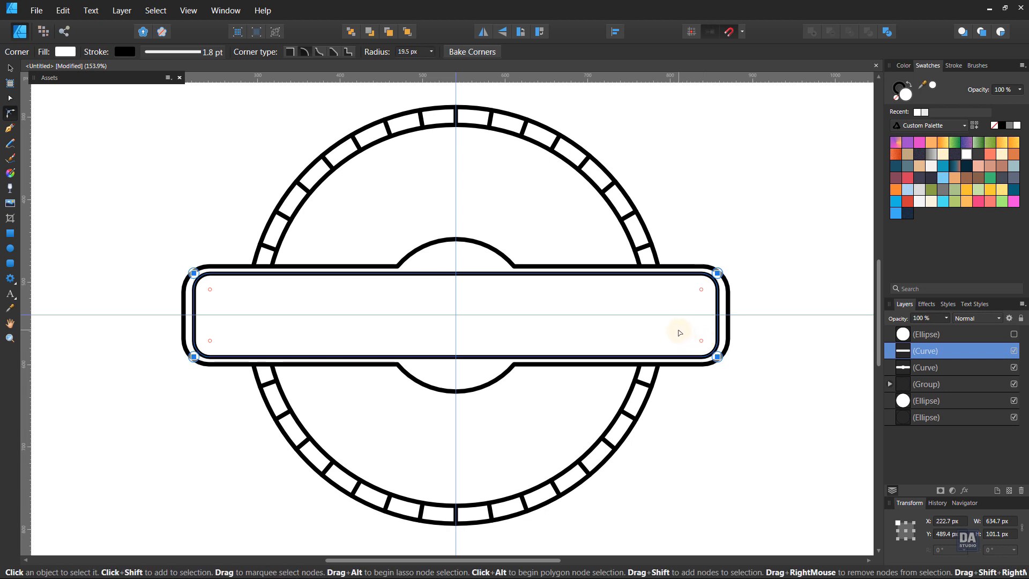
Resize the inner banner around its centre to about 638.6 × 95.9 px for an even gap to the outer outline
{"action": "key", "text": "v"}
{"action": "left_click_drag", "start_coordinate": [717, 315], "coordinate": [718, 315]}
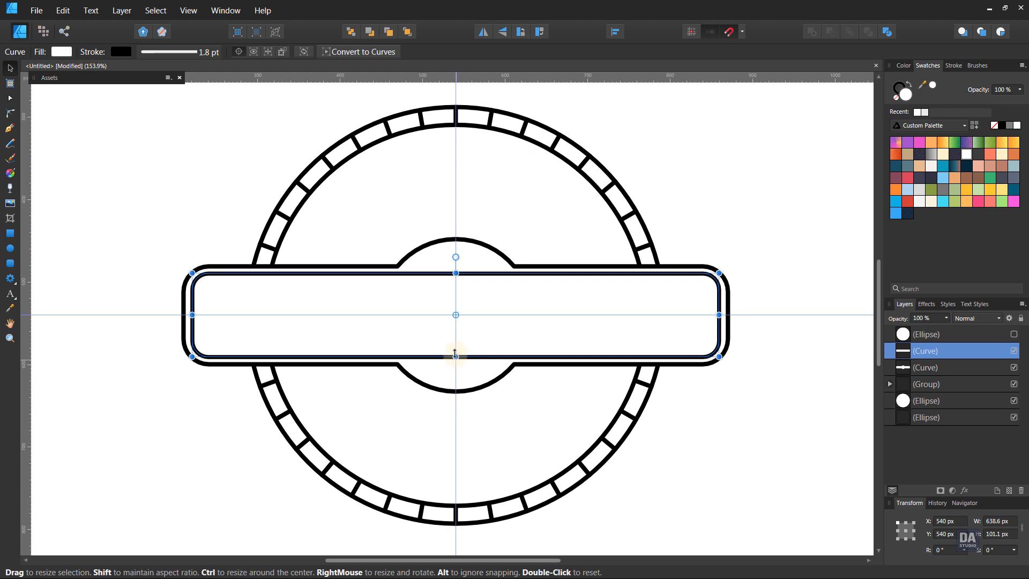
{"action": "left_click_drag", "start_coordinate": [455, 355], "coordinate": [455, 357]}
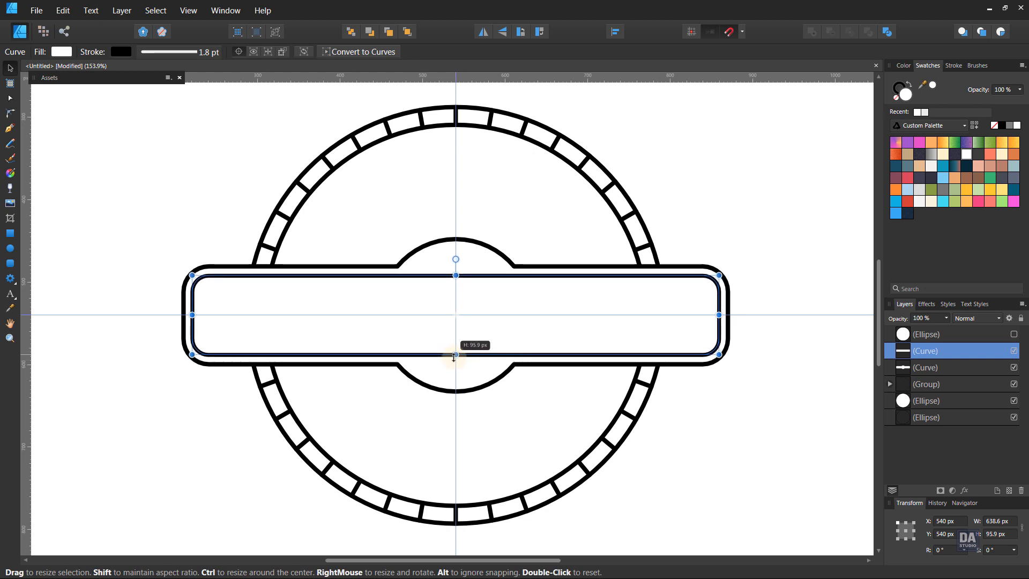
{"action": "left_click", "coordinate": [755, 434]}
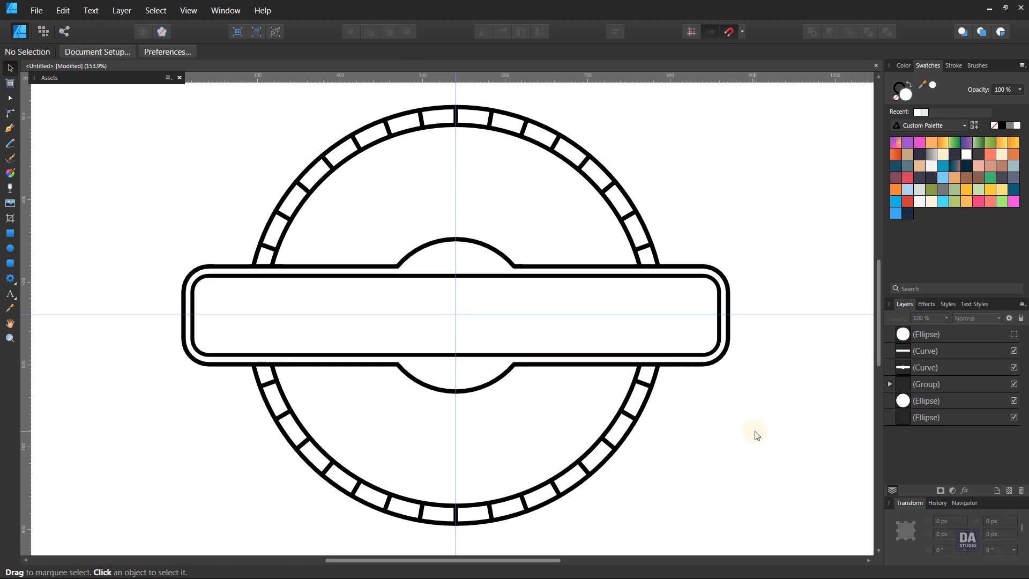
Show the hidden circle copy and shrink it around its centre to about 161.3 px in diameter
{"action": "left_click", "coordinate": [1015, 336]}
{"action": "left_click", "coordinate": [452, 361]}
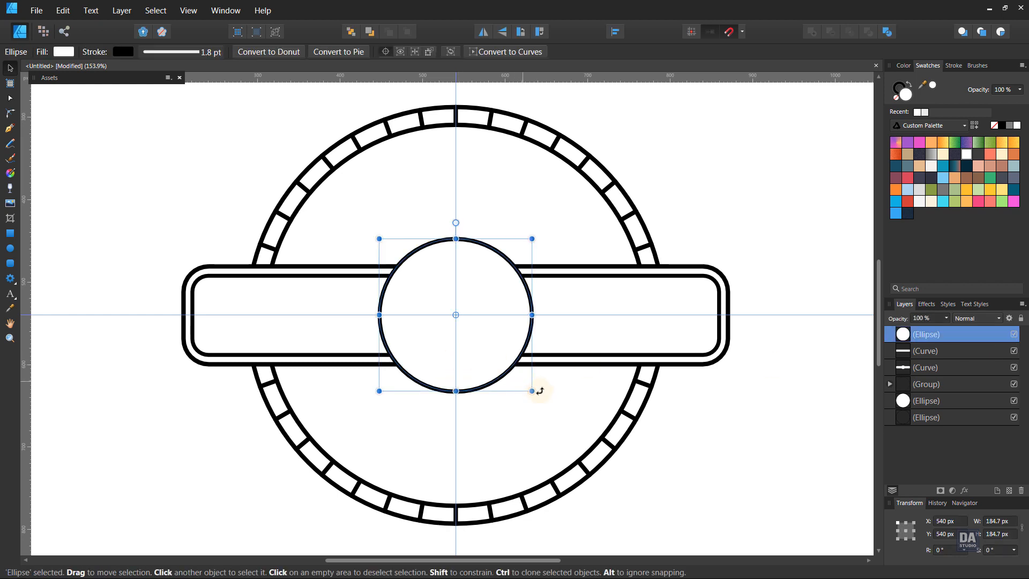
{"action": "left_click_drag", "start_coordinate": [533, 392], "coordinate": [523, 384]}
Merge the smaller circle and the inner banner into one shape with the Add operation
{"action": "left_click", "coordinate": [643, 351], "text": "shift"}
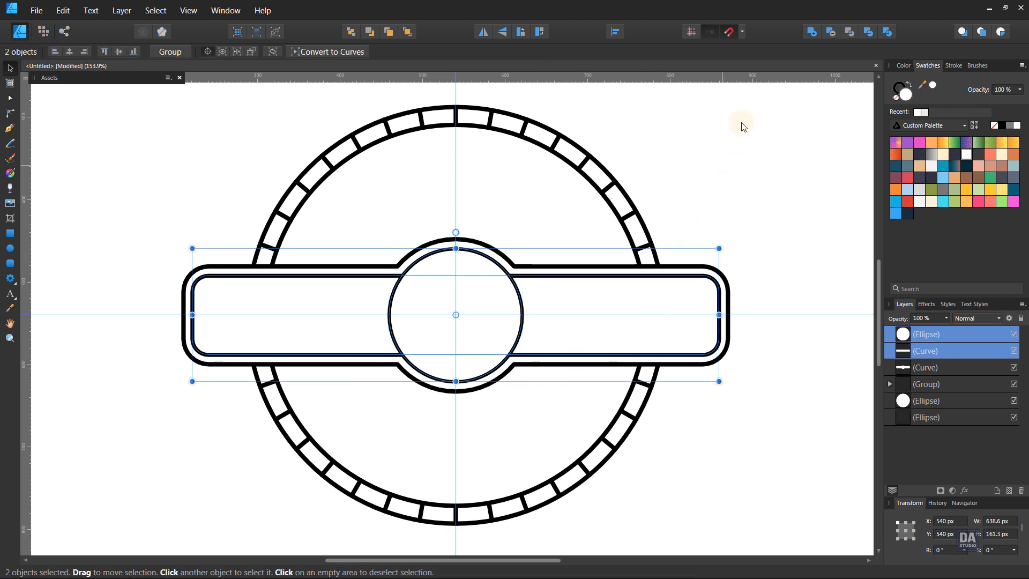
{"action": "left_click", "coordinate": [811, 32]}
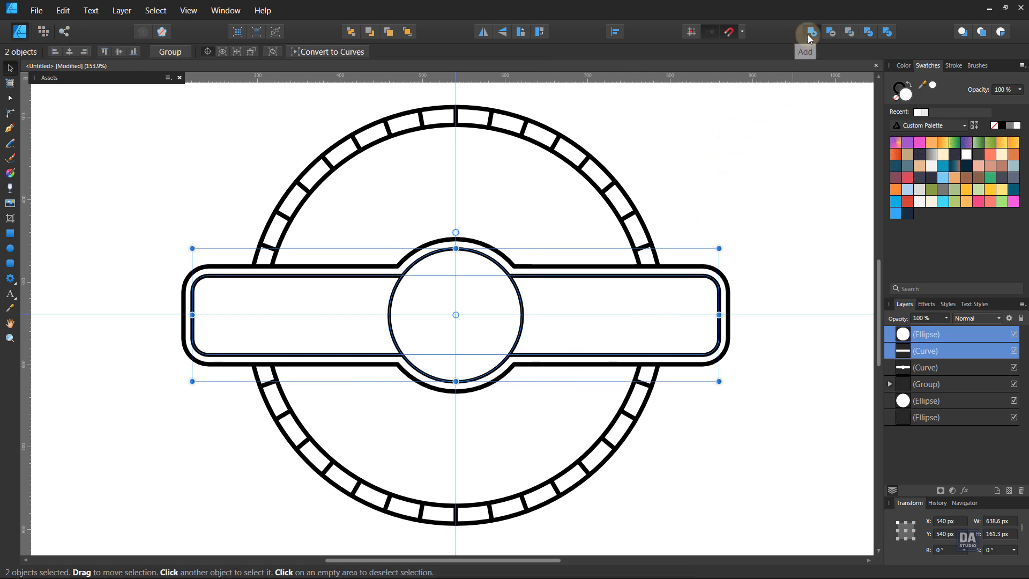
{"action": "left_click", "coordinate": [753, 210]}
Place the circular swirl symbol from the LogoMarks assets onto the middle of the badge
{"action": "left_click_drag", "start_coordinate": [485, 336], "coordinate": [541, 335]}
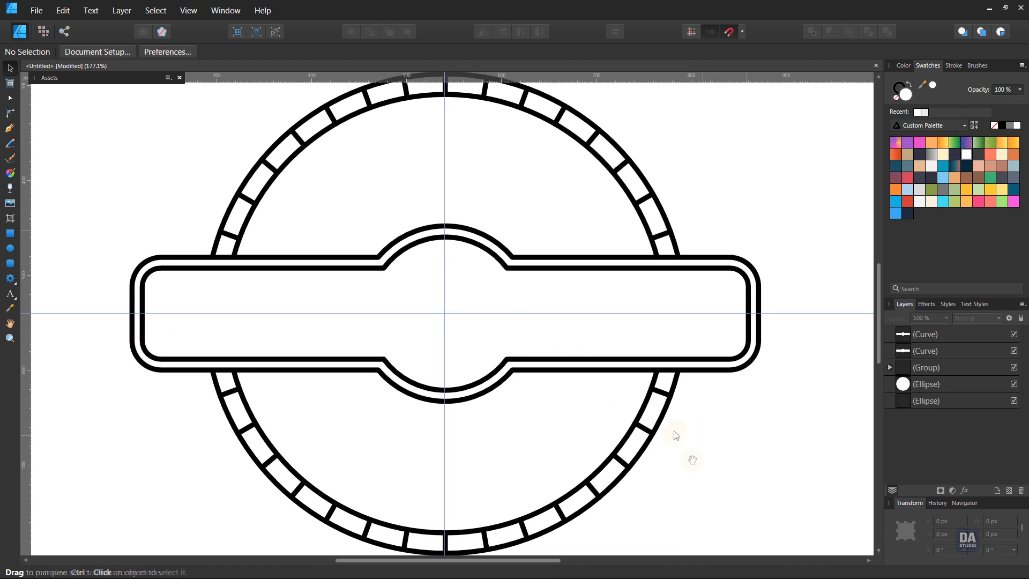
{"action": "left_click", "coordinate": [53, 78]}
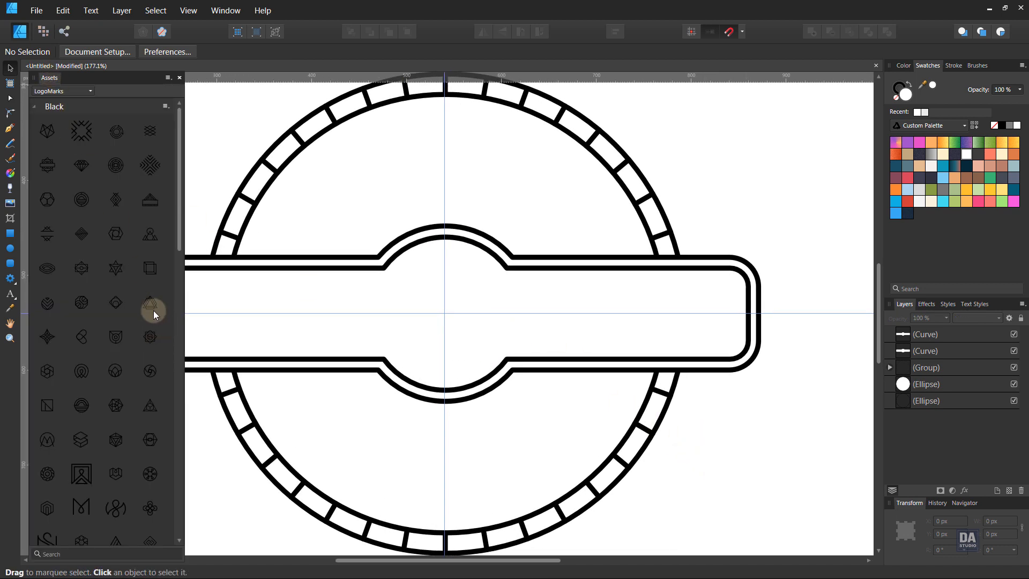
{"action": "left_click_drag", "start_coordinate": [151, 372], "coordinate": [451, 322]}
{"action": "left_click", "coordinate": [94, 78]}
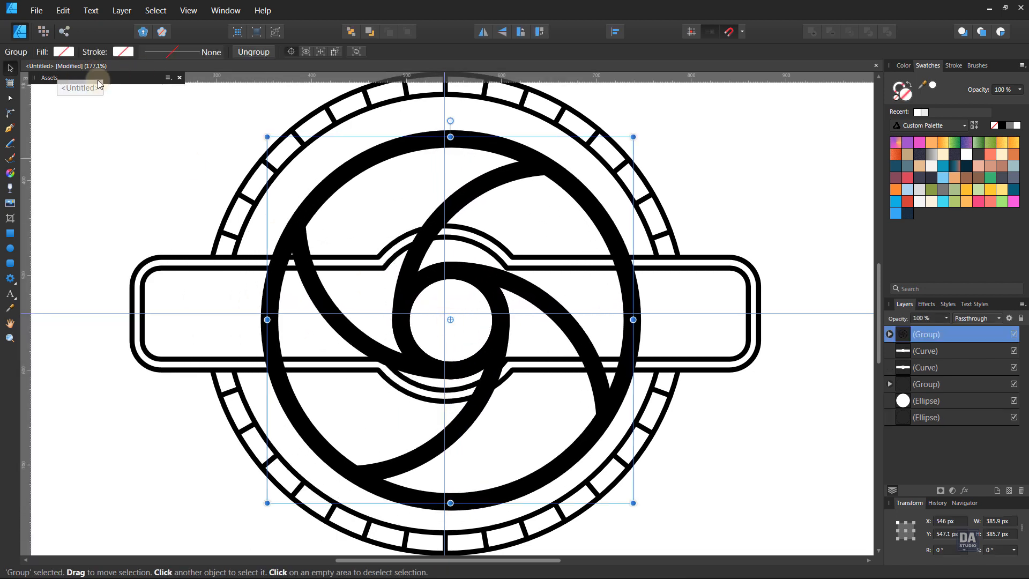
Centre the swirl symbol horizontally and vertically on the page and scale it down around its centre to about 133.5 px wide
{"action": "left_click", "coordinate": [618, 39]}
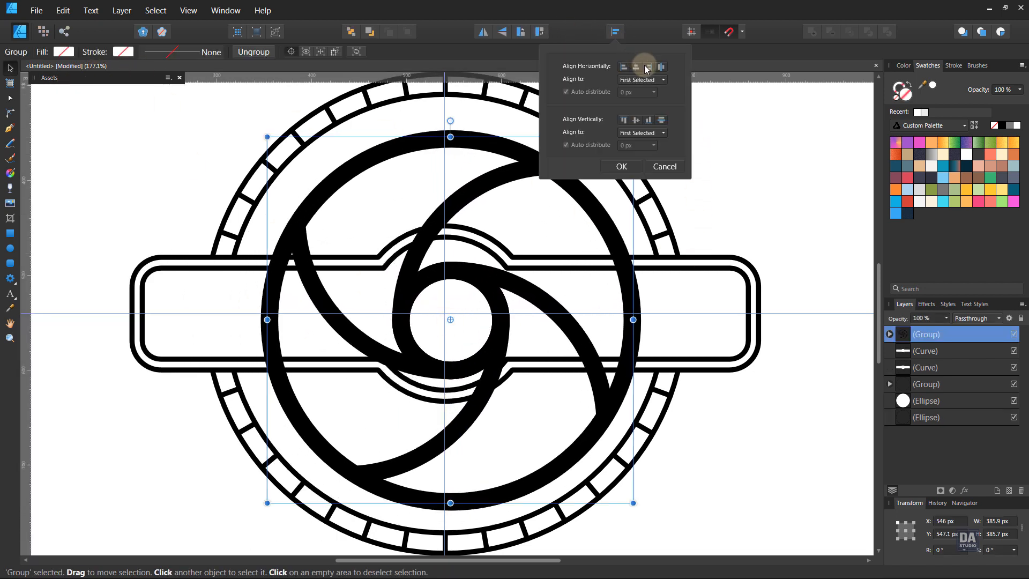
{"action": "left_click", "coordinate": [636, 67]}
{"action": "left_click", "coordinate": [637, 119]}
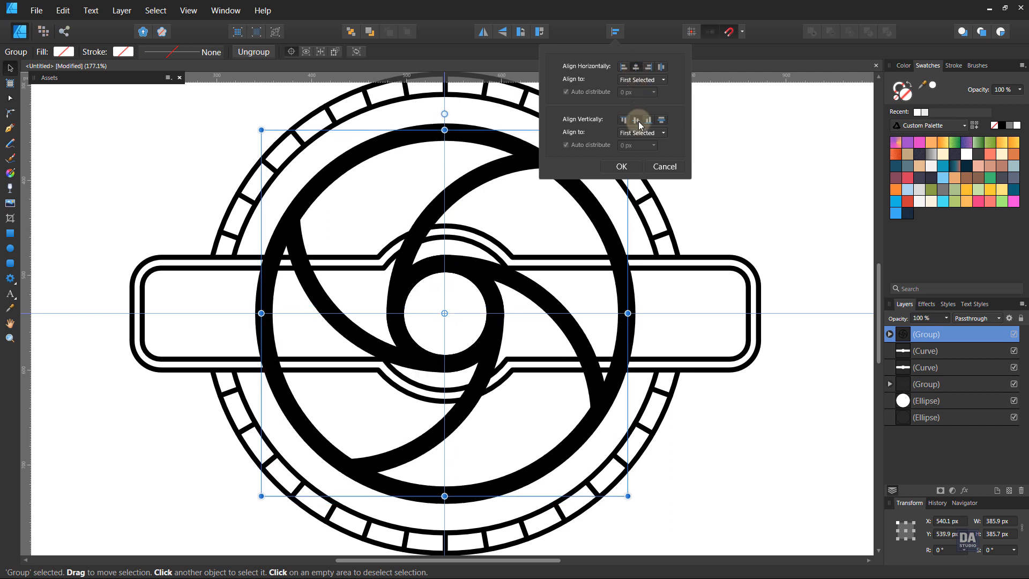
{"action": "left_click", "coordinate": [621, 166]}
{"action": "left_click_drag", "start_coordinate": [628, 496], "coordinate": [504, 383]}
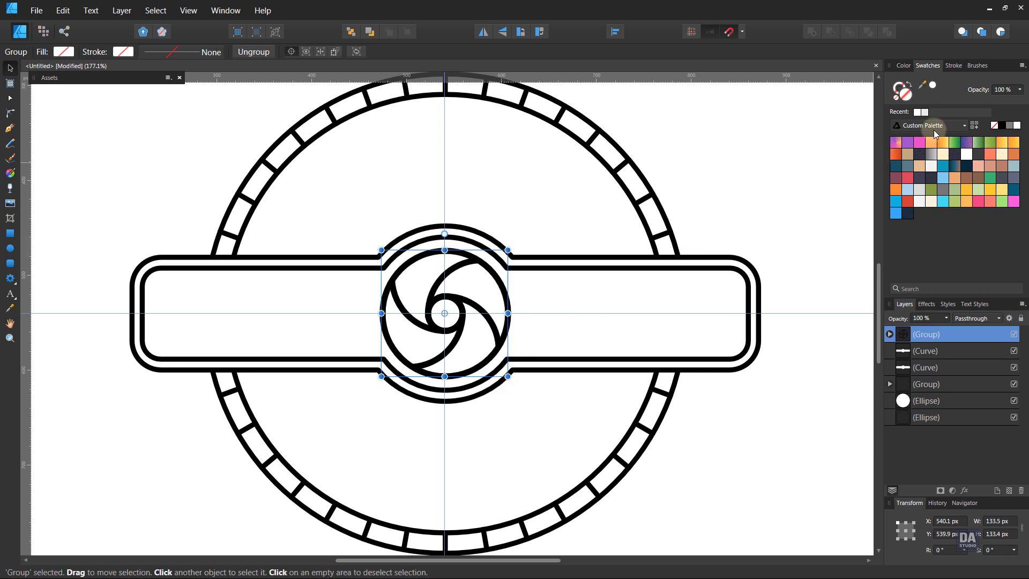
Set the stroke width of all curves and ellipses inside the swirl symbol's group to 2 pt
{"action": "left_click", "coordinate": [954, 65]}
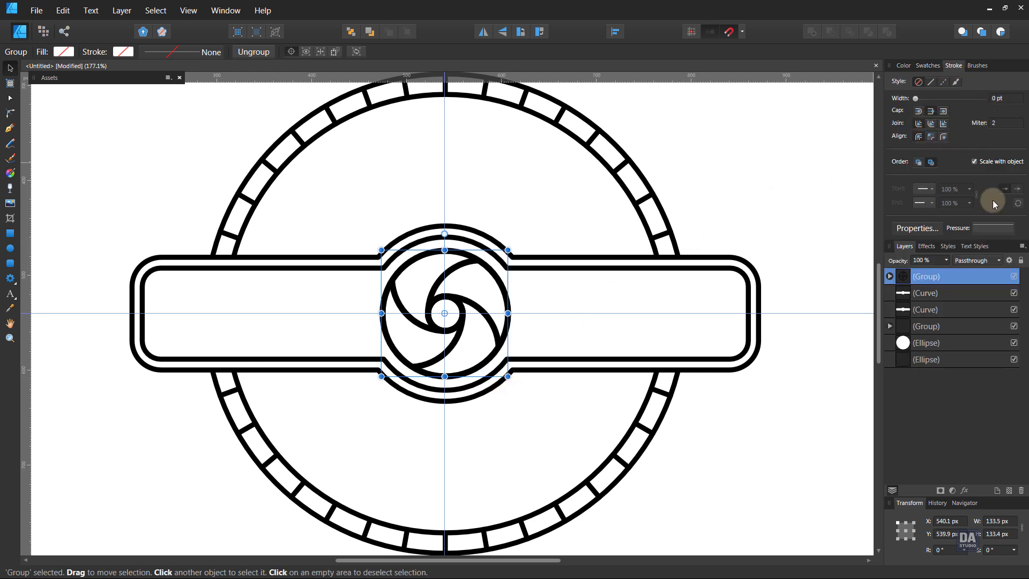
{"action": "left_click", "coordinate": [889, 277]}
{"action": "left_click", "coordinate": [940, 292]}
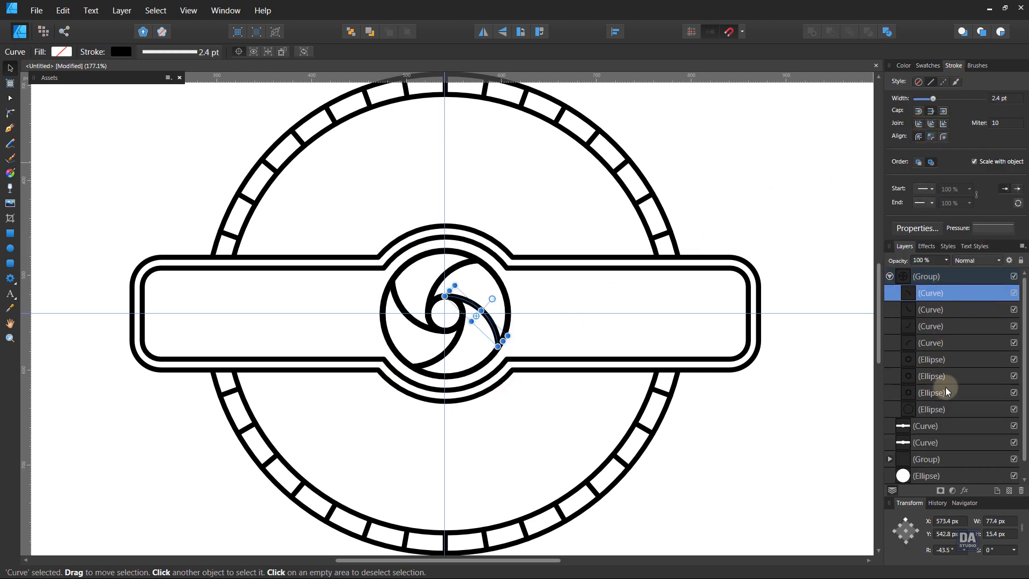
{"action": "left_click", "coordinate": [943, 403], "text": "shift"}
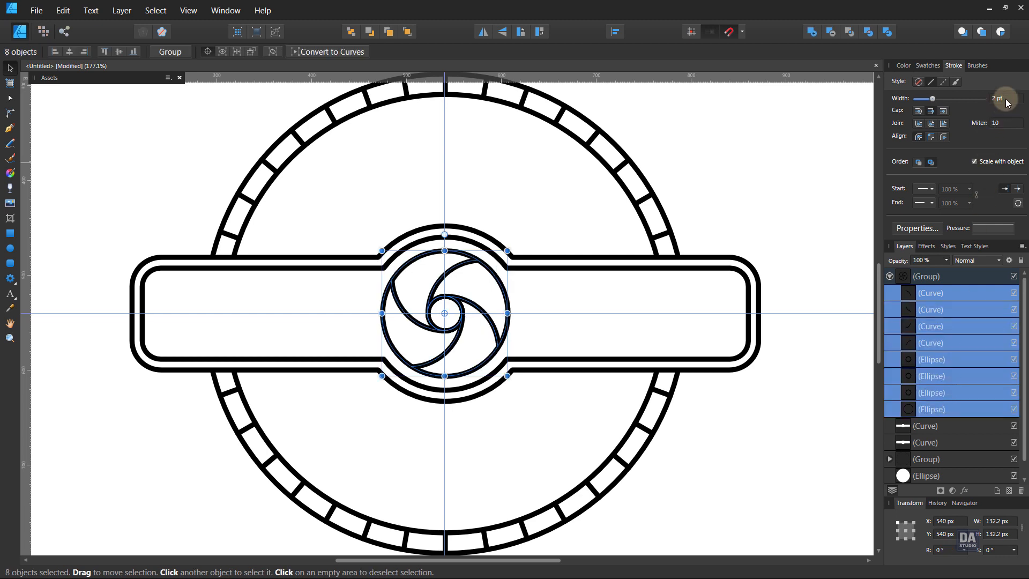
{"action": "left_click", "coordinate": [851, 220]}
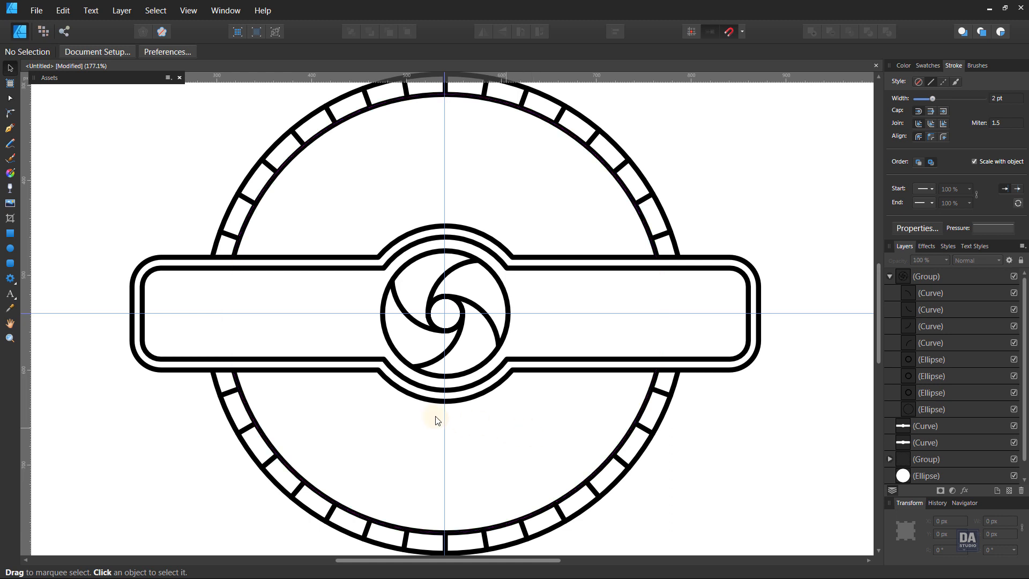
Add the art text "RETRO" in the left half of the banner
{"action": "left_click", "coordinate": [9, 295]}
{"action": "left_click", "coordinate": [223, 335]}
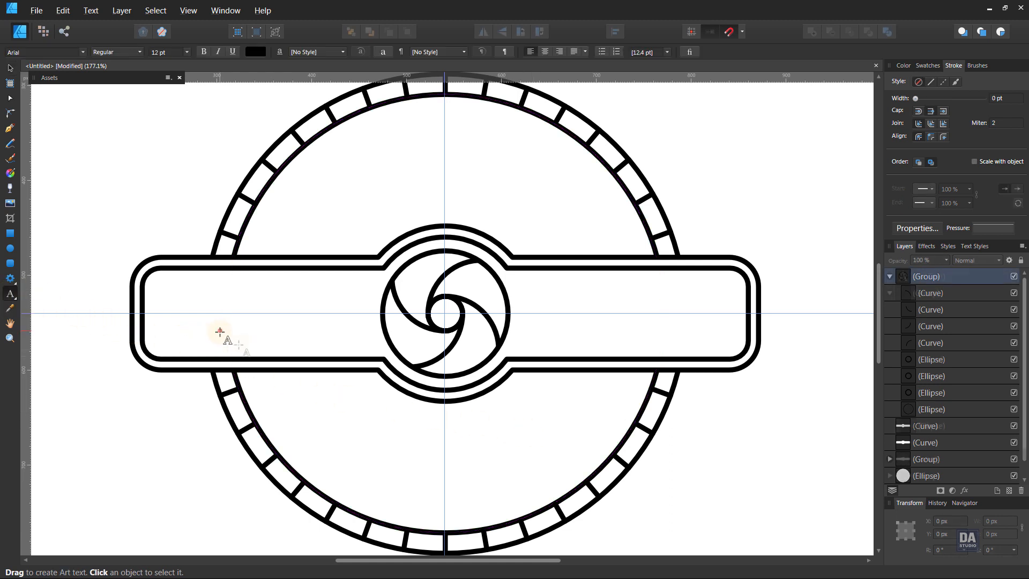
{"action": "type", "text": "RETRO"}
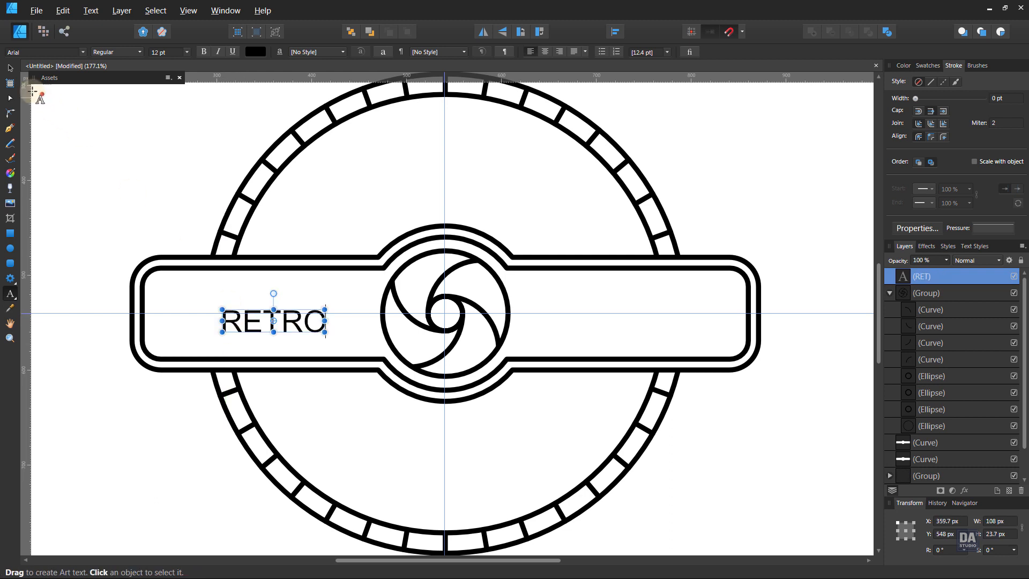
{"action": "left_click", "coordinate": [10, 68]}
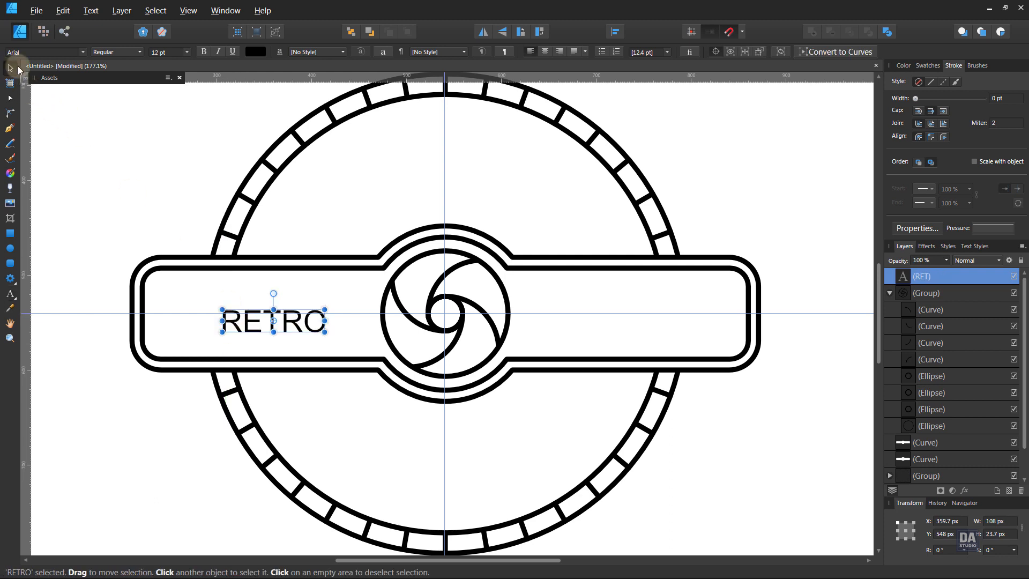
Change the font of the RETRO text to Bebas Neue
{"action": "left_click", "coordinate": [31, 55]}
{"action": "type", "text": "beb"}
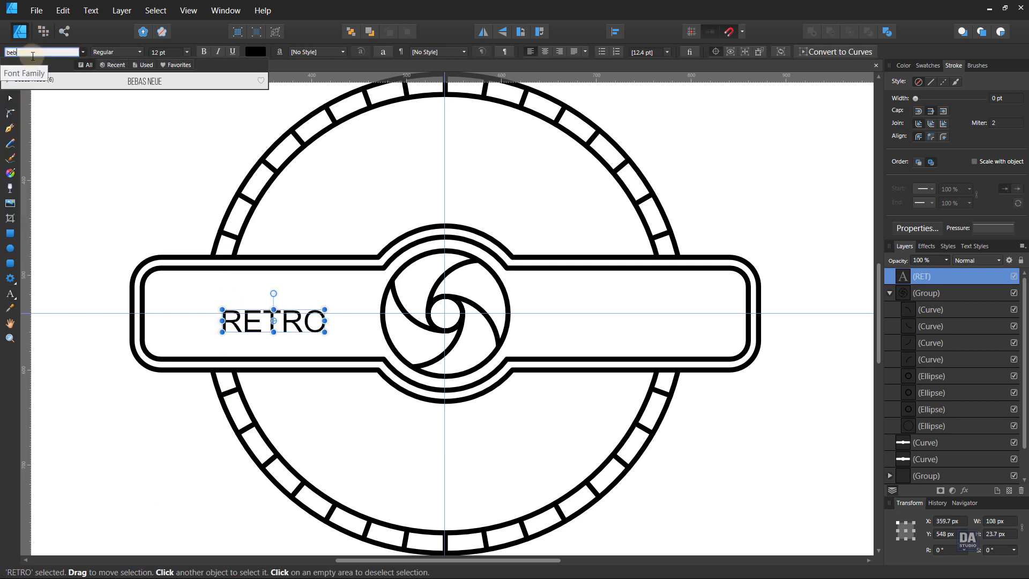
{"action": "left_click", "coordinate": [46, 81]}
Enlarge the RETRO text to about 26.9 pt, centre it vertically in the banner and set its style to Bold
{"action": "mouse_move", "coordinate": [276, 310]}
{"action": "left_mouse_down"}
{"action": "mouse_move", "coordinate": [346, 283]}
{"action": "mouse_move", "coordinate": [296, 322]}
{"action": "mouse_move", "coordinate": [295, 310]}
{"action": "left_mouse_up"}
{"action": "key", "text": "ctrl+z"}
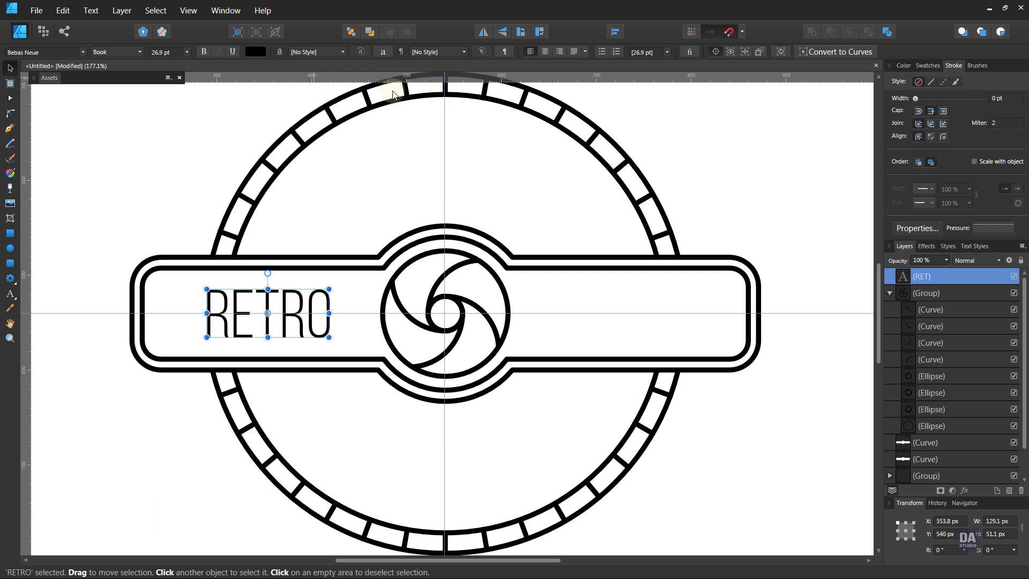
{"action": "left_click", "coordinate": [124, 57]}
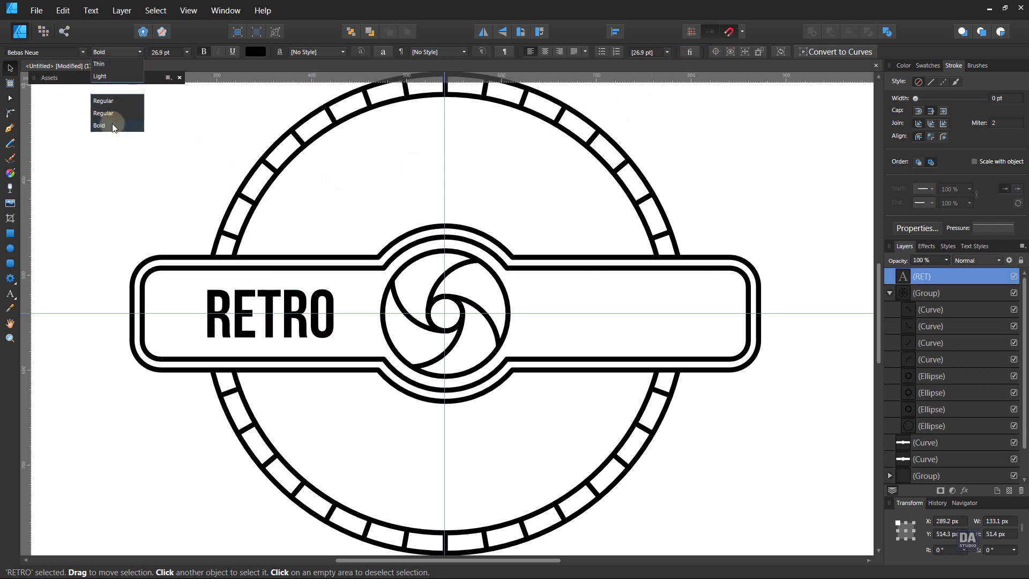
{"action": "left_click", "coordinate": [113, 126]}
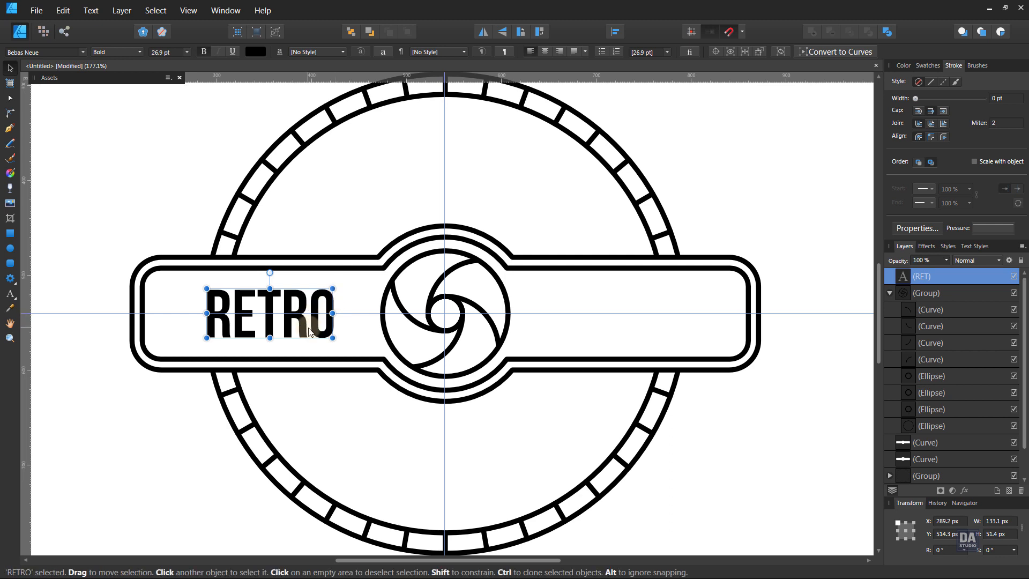
Duplicate the RETRO text into the right half of the banner and change the copy to BRAND
{"action": "left_click_drag", "start_coordinate": [311, 331], "coordinate": [656, 342]}
{"action": "double_click", "coordinate": [655, 339]}
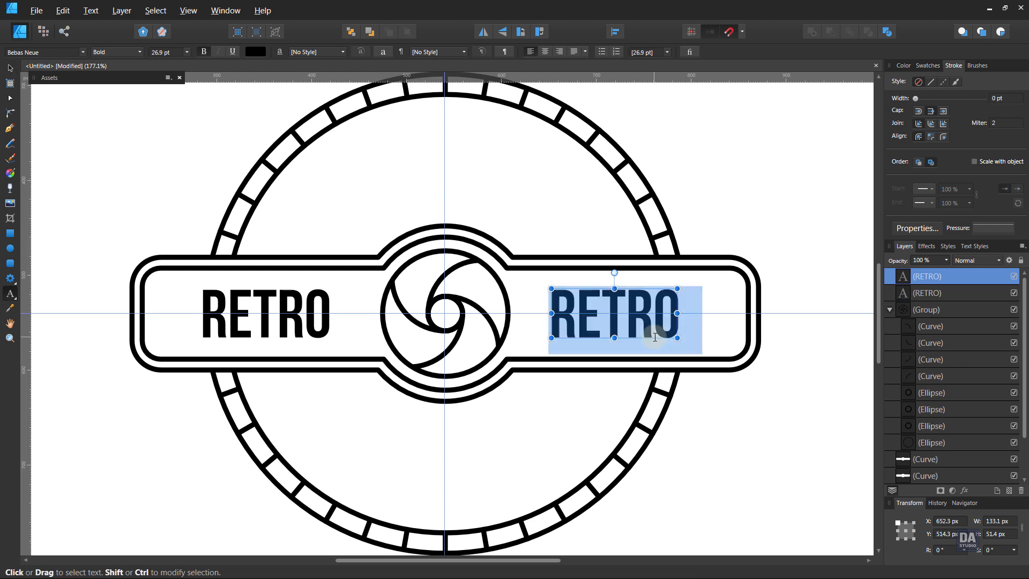
{"action": "type", "text": "BRAND"}
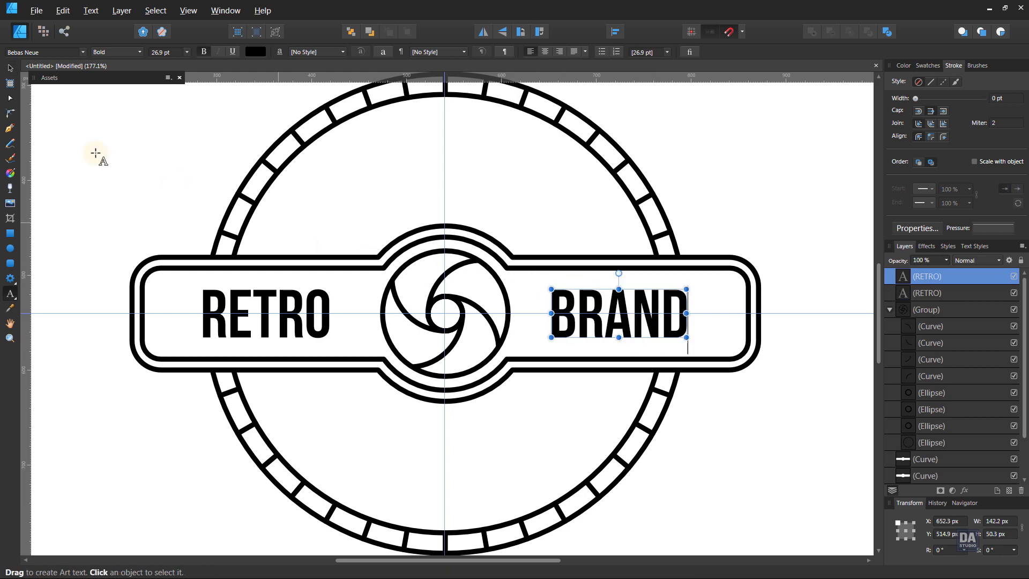
{"action": "left_click", "coordinate": [10, 68]}
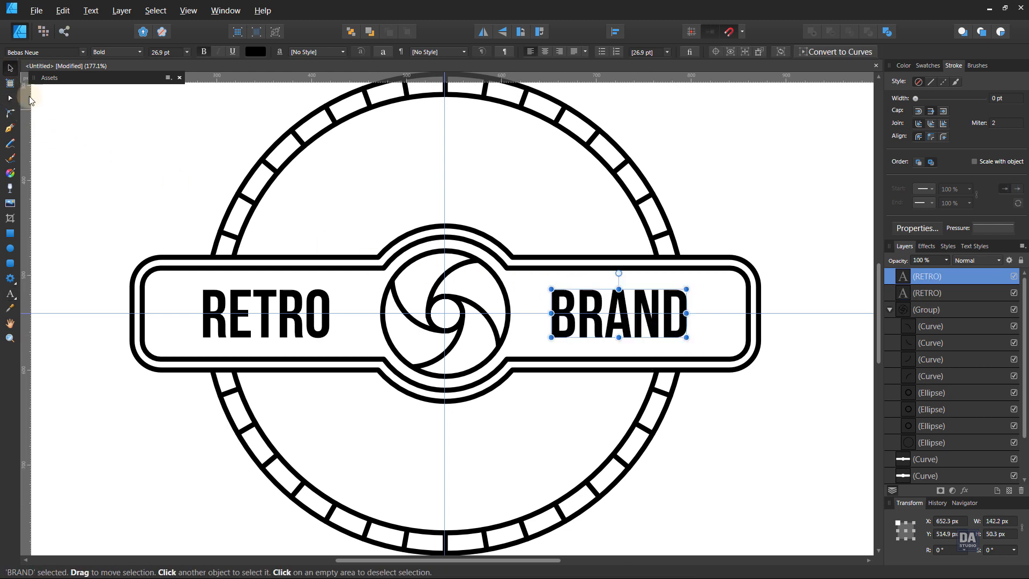
Group the RETRO and BRAND texts temporarily, centre them horizontally as one unit, and ungroup them
{"action": "left_click", "coordinate": [315, 336], "text": "shift"}
{"action": "right_click", "coordinate": [312, 330]}
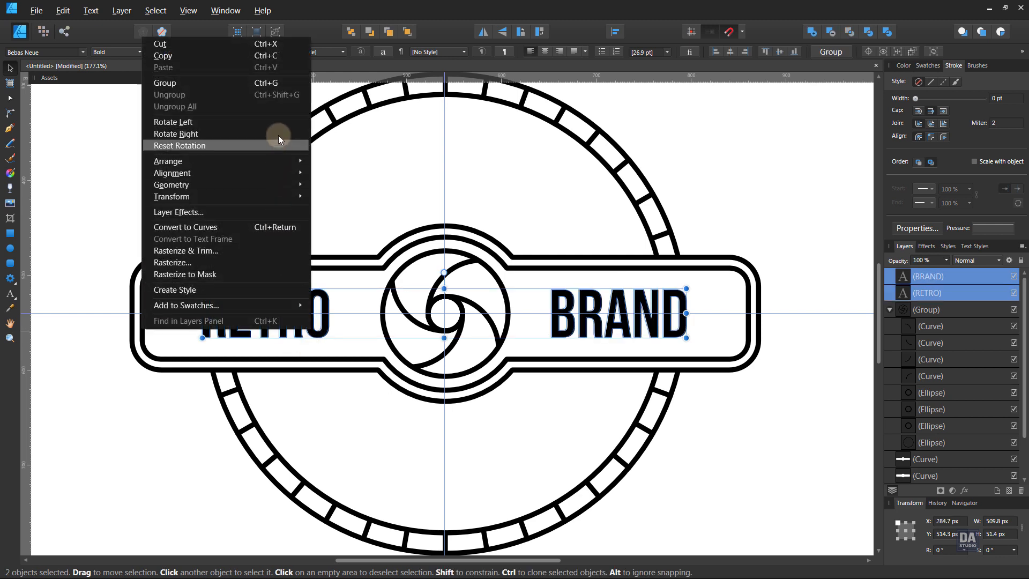
{"action": "left_click", "coordinate": [272, 83]}
{"action": "left_click", "coordinate": [616, 32]}
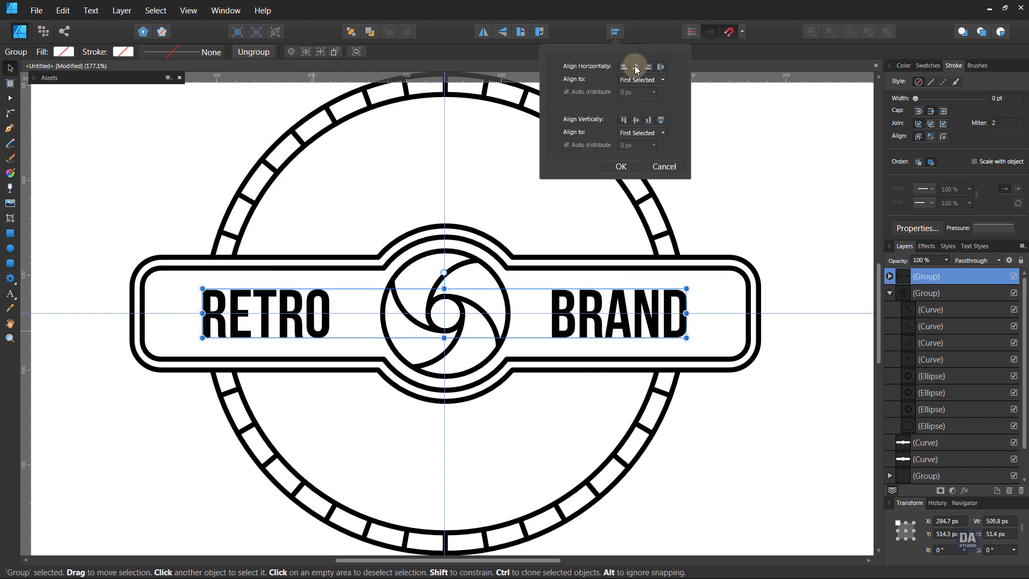
{"action": "left_click", "coordinate": [636, 67]}
{"action": "left_click", "coordinate": [621, 167]}
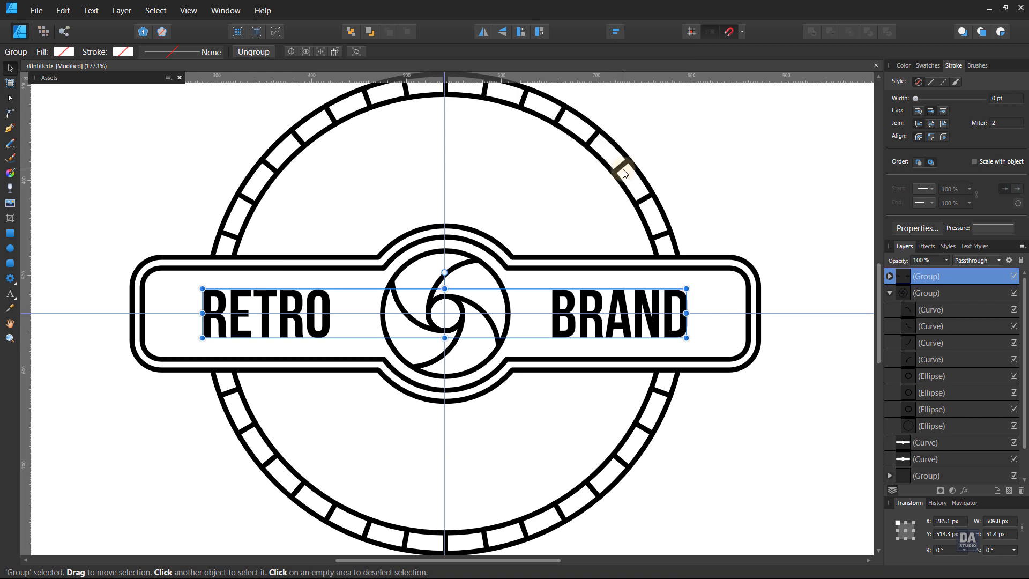
{"action": "key", "text": "ctrl+shift+g"}
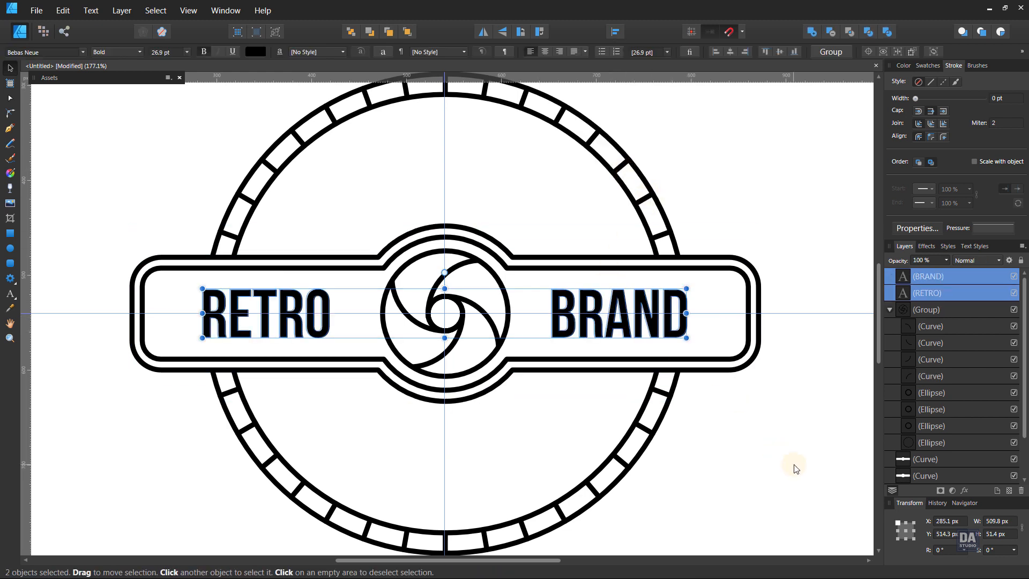
{"action": "left_click", "coordinate": [776, 459]}
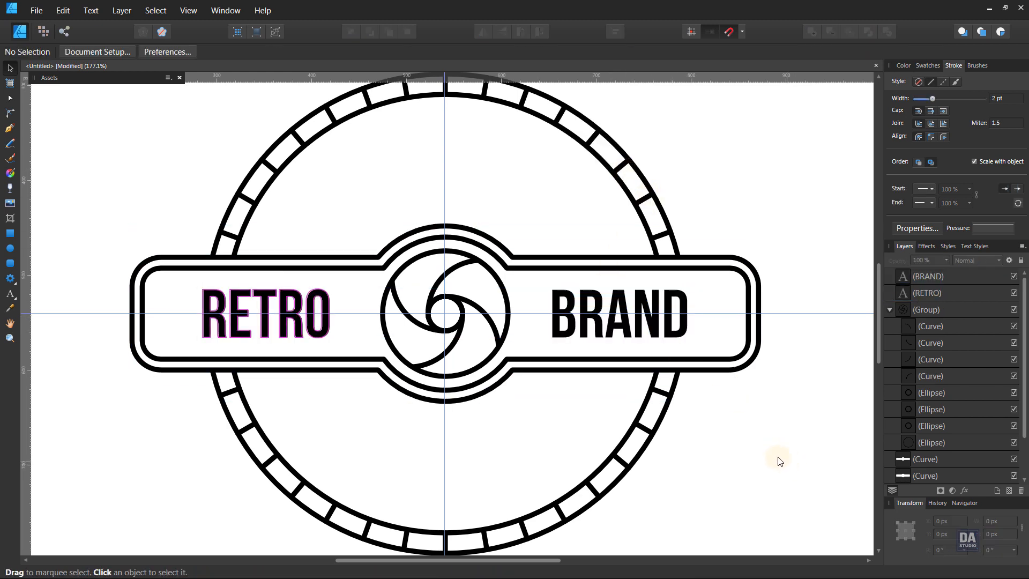
Draw a five-pointed star about 37 px wide beside RETRO at the banner's outer end, with a black fill and no stroke
{"action": "left_click", "coordinate": [10, 283]}
{"action": "left_click", "coordinate": [49, 330]}
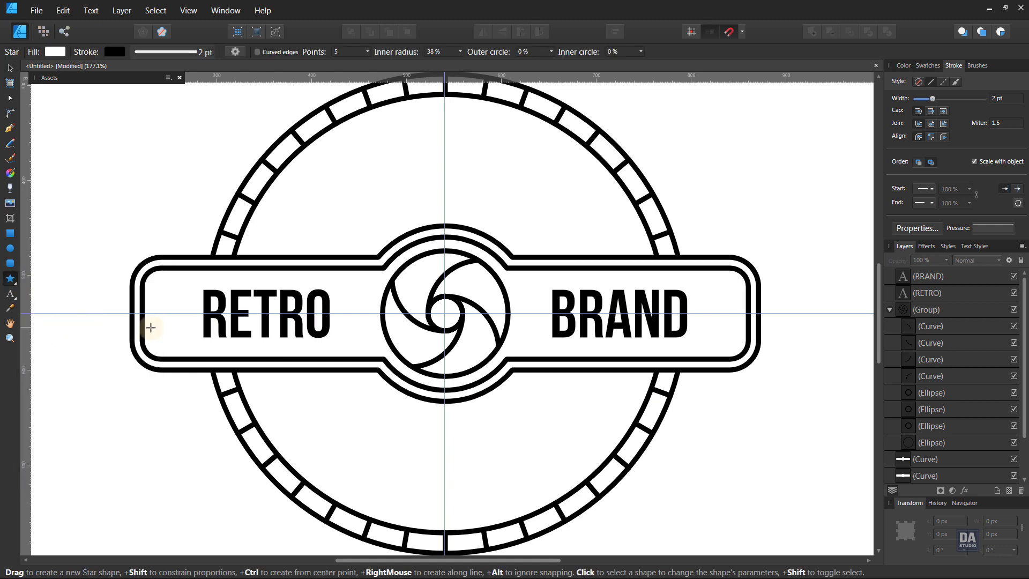
{"action": "left_click_drag", "start_coordinate": [170, 314], "coordinate": [190, 329]}
{"action": "left_click", "coordinate": [928, 65]}
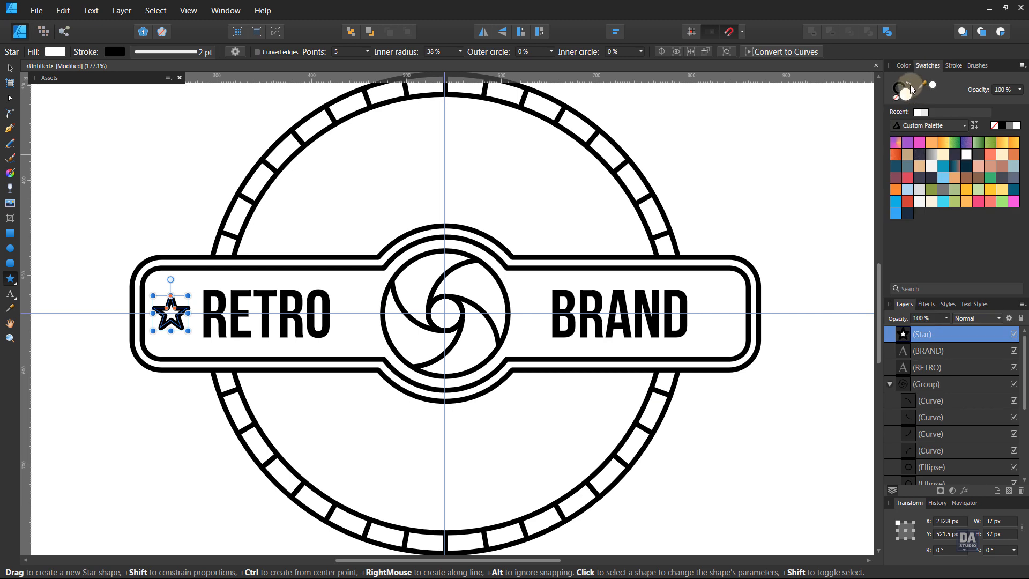
{"action": "left_click", "coordinate": [909, 85]}
{"action": "left_click", "coordinate": [154, 395]}
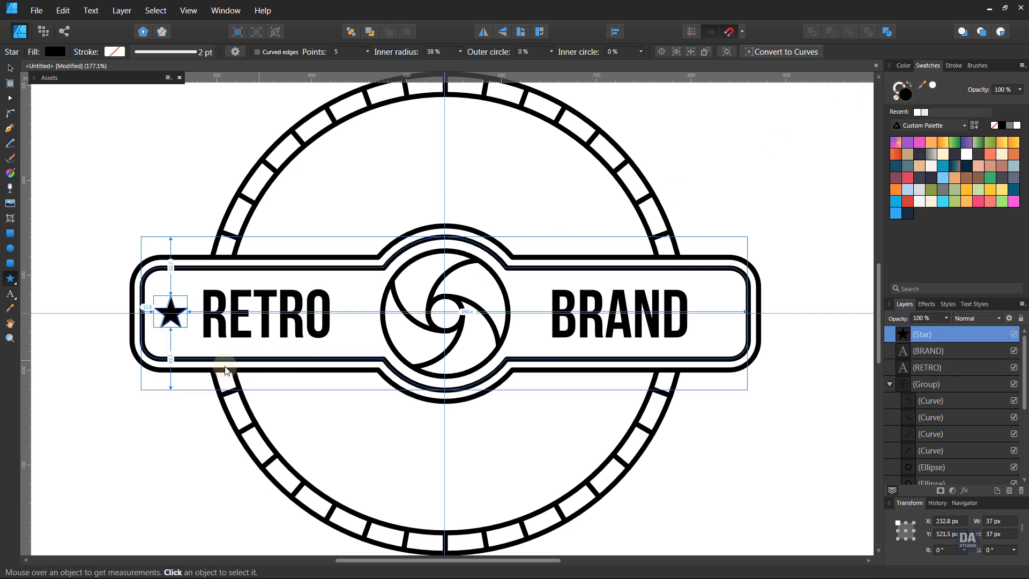
Place a copy of the star at the banner's opposite end beside BRAND and group the two stars
{"action": "key", "text": "v"}
{"action": "left_click", "coordinate": [171, 309]}
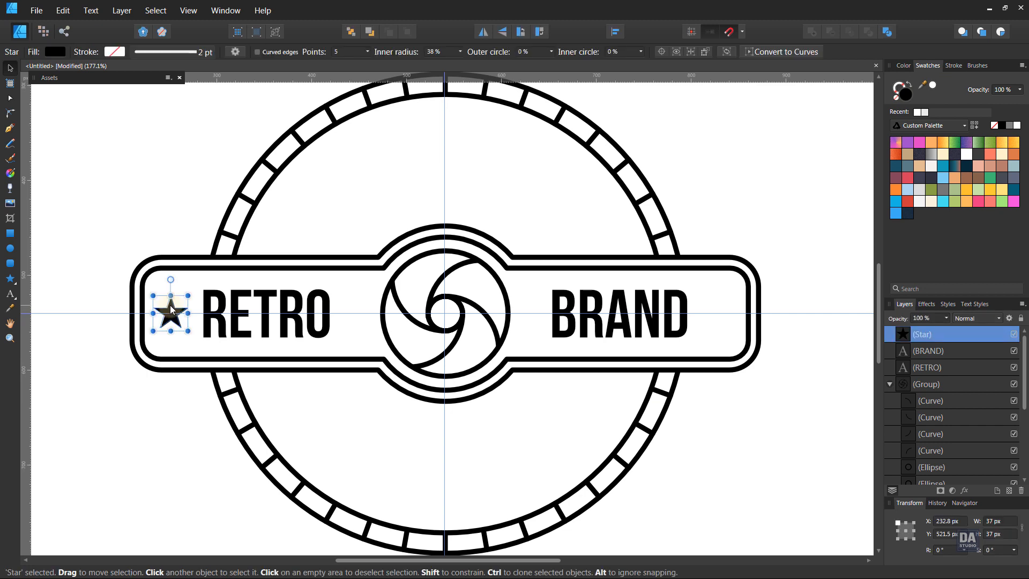
{"action": "left_click_drag", "start_coordinate": [169, 305], "coordinate": [717, 305]}
{"action": "left_click_drag", "start_coordinate": [721, 344], "coordinate": [721, 343]}
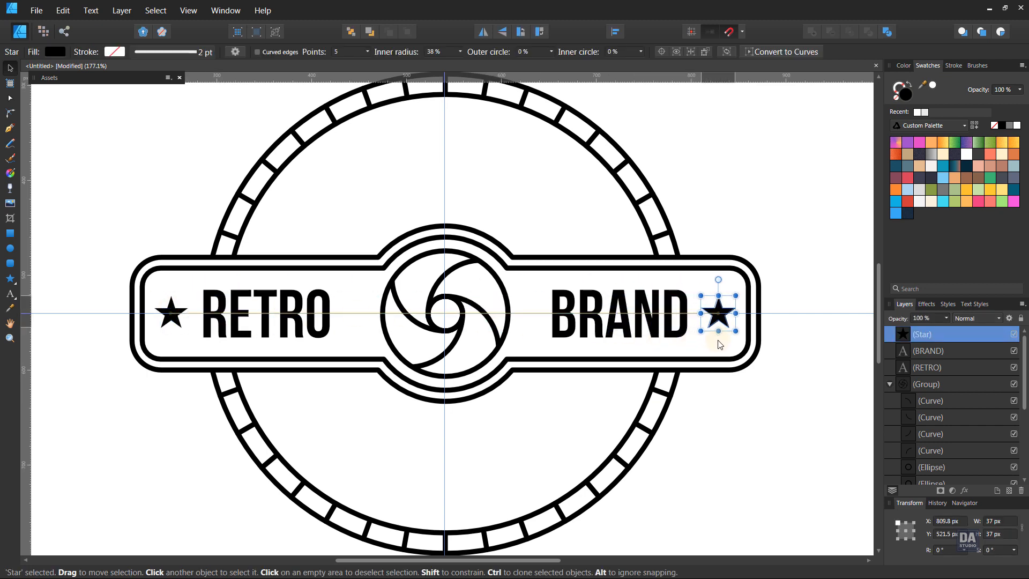
{"action": "left_click", "coordinate": [753, 409]}
{"action": "key", "text": "z"}
{"action": "left_click_drag", "start_coordinate": [710, 401], "coordinate": [632, 404]}
{"action": "left_click_drag", "start_coordinate": [632, 405], "coordinate": [604, 391]}
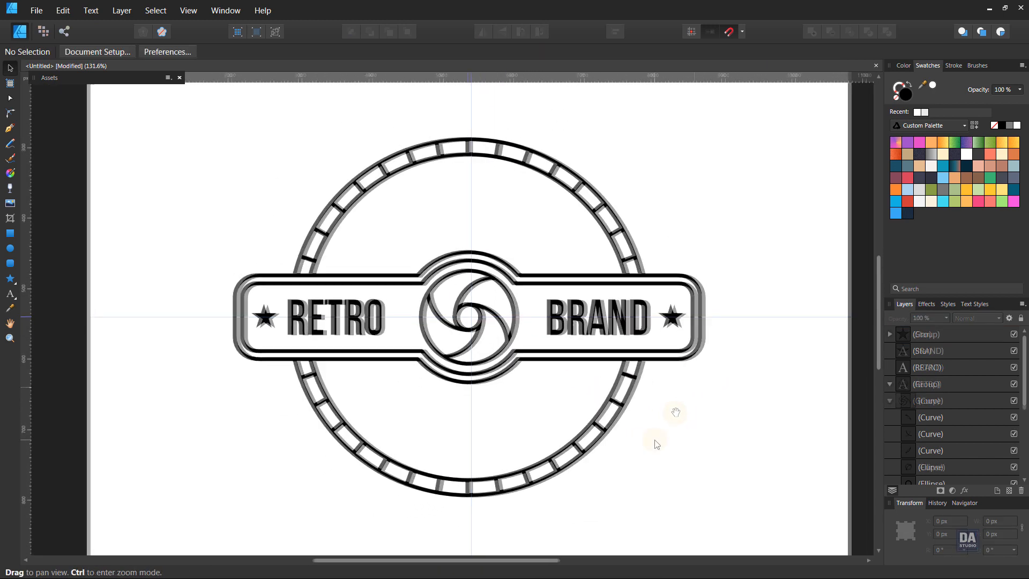
{"action": "left_click_drag", "start_coordinate": [655, 432], "coordinate": [680, 437]}
{"action": "left_click_drag", "start_coordinate": [559, 381], "coordinate": [589, 415]}
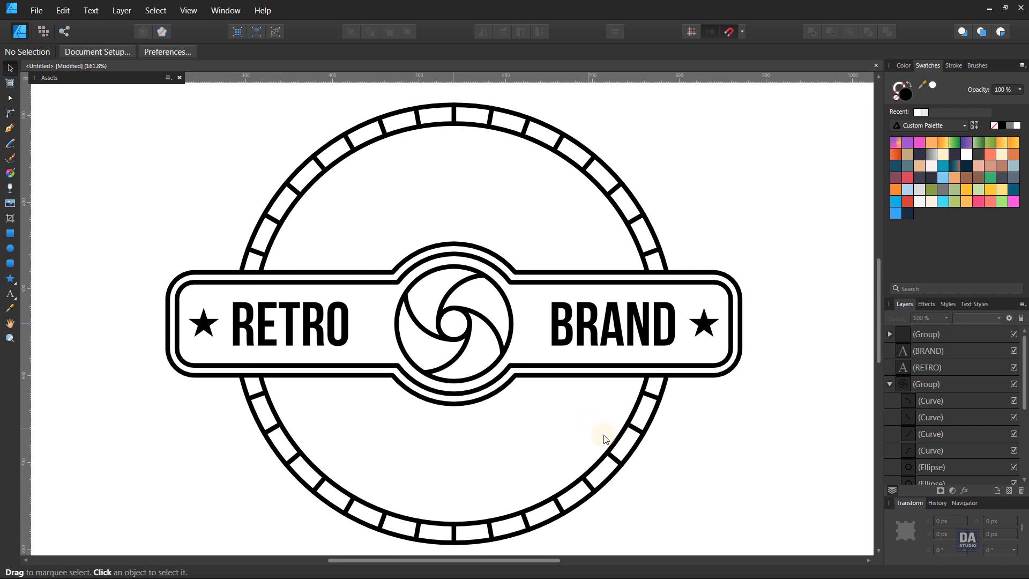
Duplicate the badge's outermost ellipse, shrink the copy concentrically to about 350 px and bring it to the front
{"action": "left_click", "coordinate": [890, 385]}
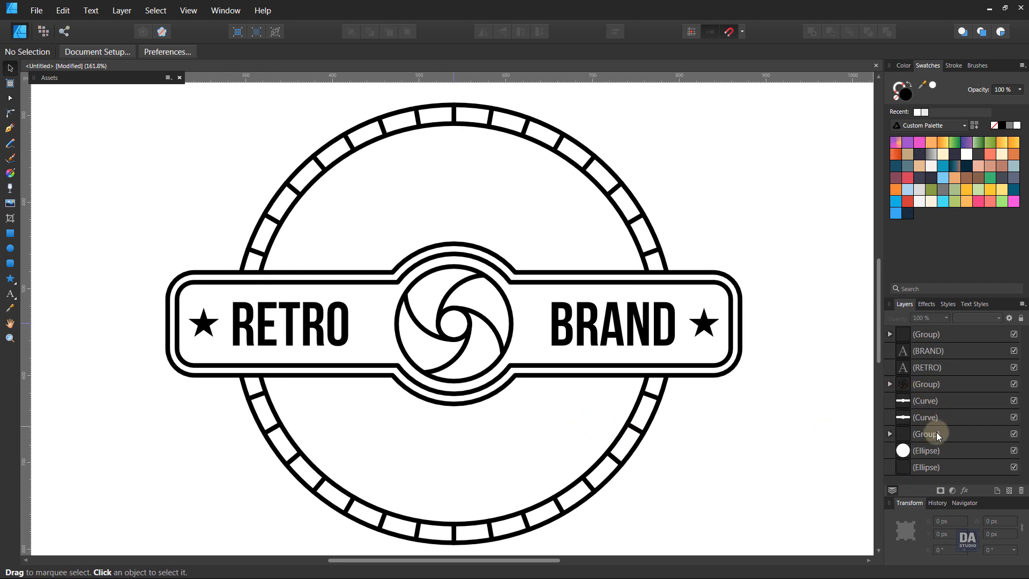
{"action": "left_click", "coordinate": [935, 468]}
{"action": "right_click", "coordinate": [935, 470]}
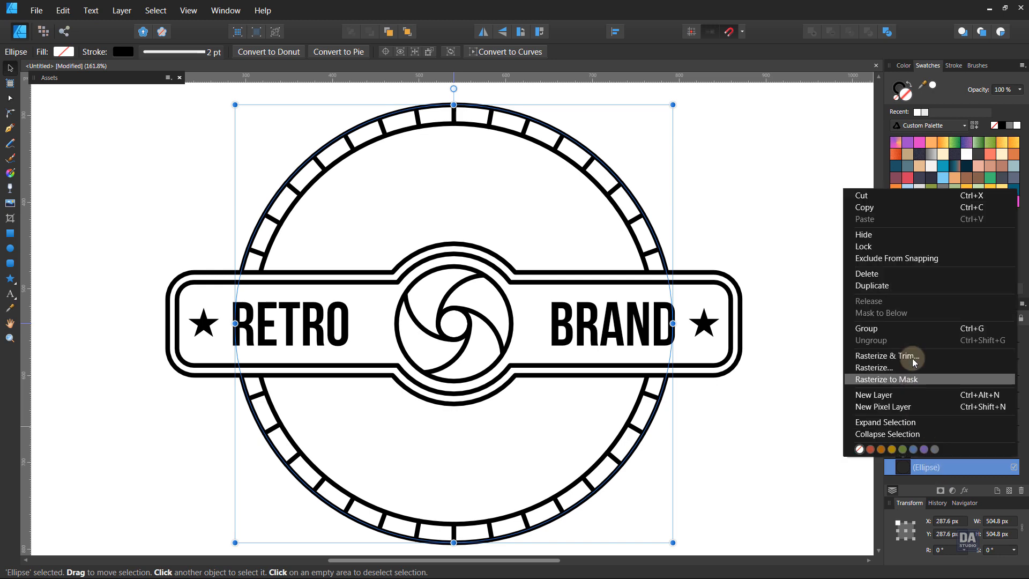
{"action": "left_click", "coordinate": [909, 282]}
{"action": "mouse_move", "coordinate": [672, 539]}
{"action": "left_mouse_down"}
{"action": "mouse_move", "coordinate": [600, 484]}
{"action": "mouse_move", "coordinate": [606, 476]}
{"action": "left_mouse_up"}
{"action": "key", "text": "ctrl+shift+bracketright"}
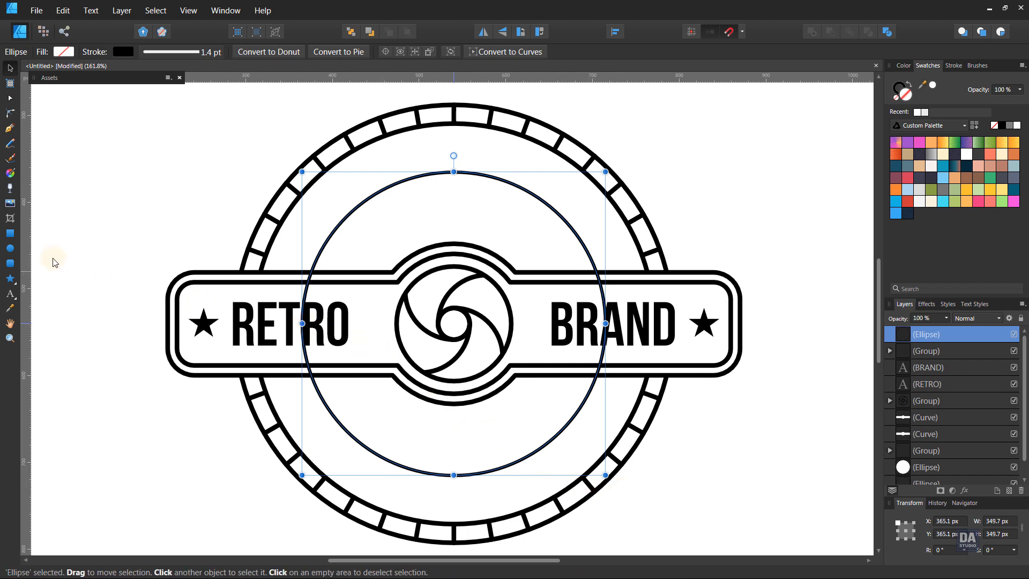
Convert the smaller circle to curves and break it at both horizontal side nodes into an upper and a lower arc
{"action": "left_click", "coordinate": [483, 51]}
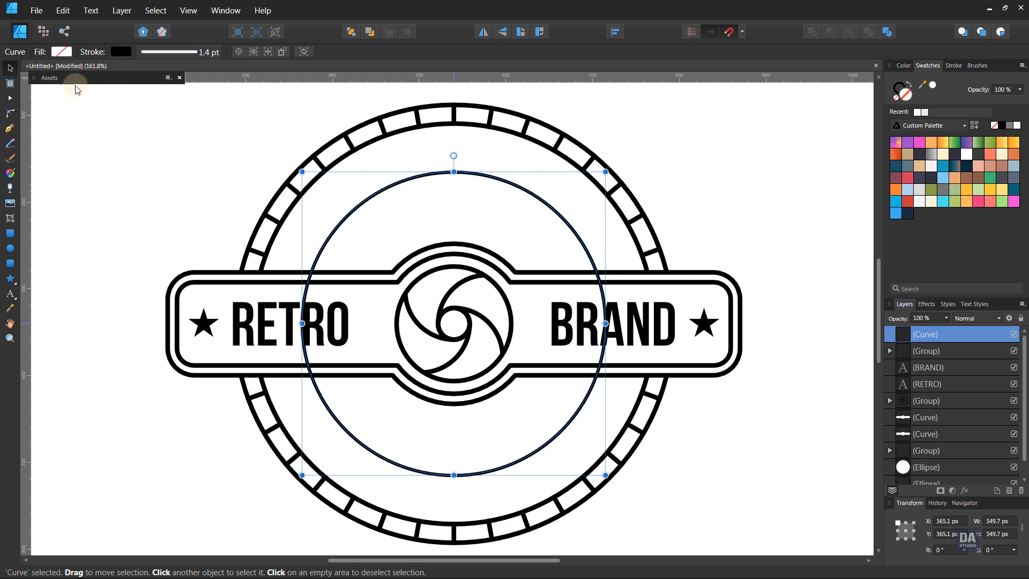
{"action": "left_click", "coordinate": [10, 98]}
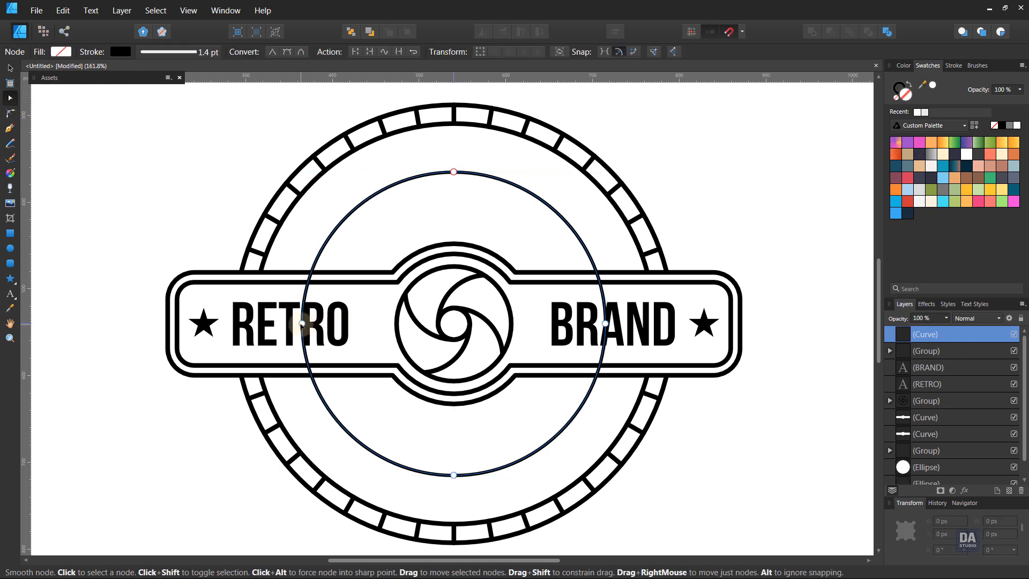
{"action": "left_click", "coordinate": [301, 323]}
{"action": "left_click", "coordinate": [605, 323], "text": "shift"}
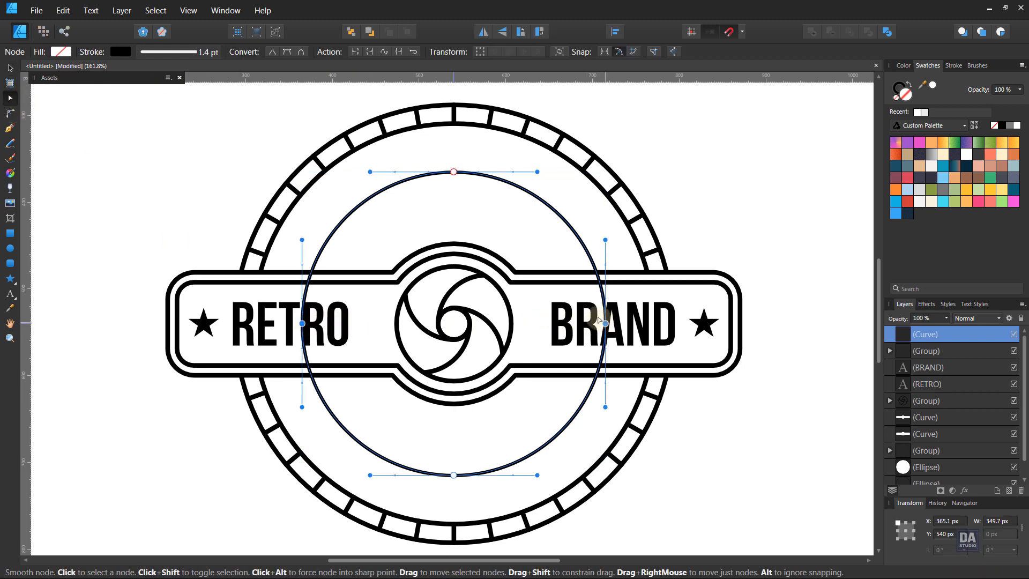
{"action": "left_click", "coordinate": [355, 53]}
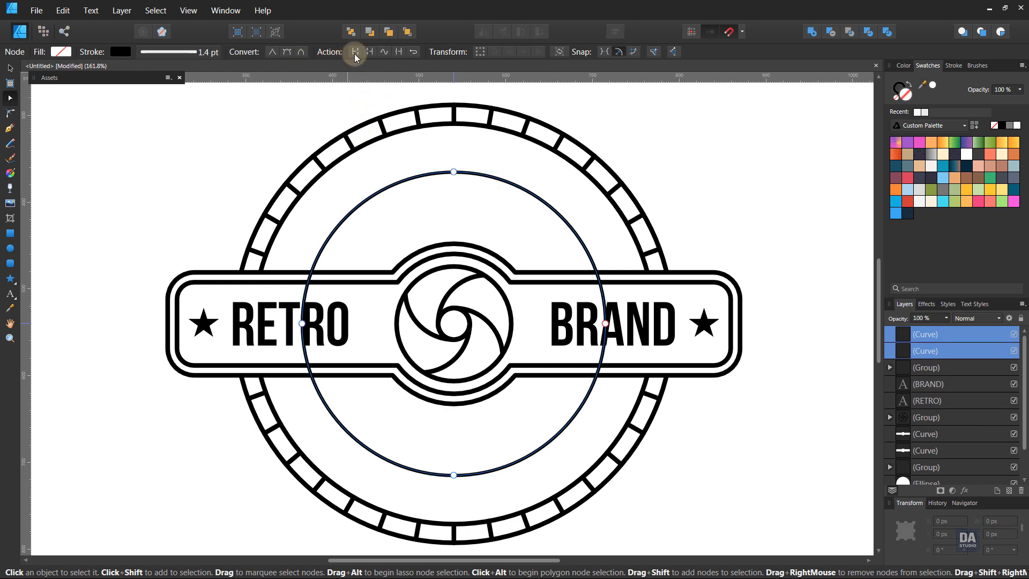
{"action": "left_click", "coordinate": [9, 69]}
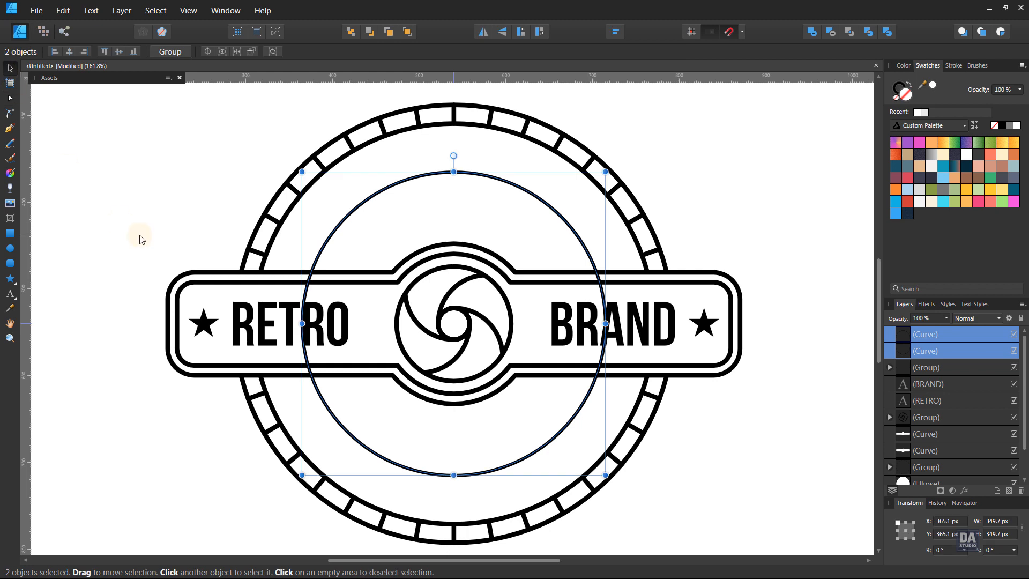
Turn the upper arc into a text path carrying the text "QUALITY PRODUCTS"
{"action": "left_click", "coordinate": [137, 236]}
{"action": "left_click", "coordinate": [333, 234]}
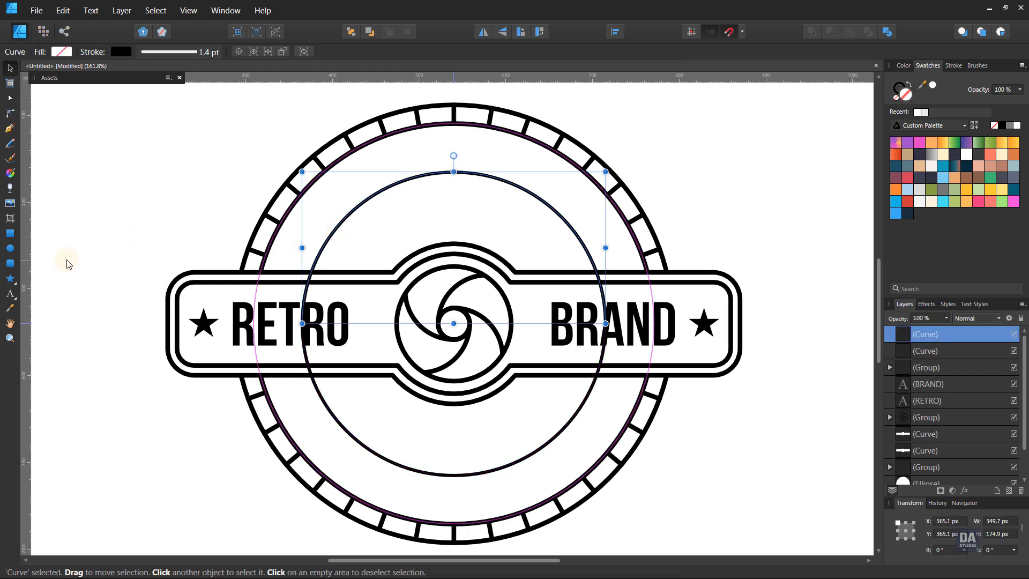
{"action": "left_click", "coordinate": [11, 298]}
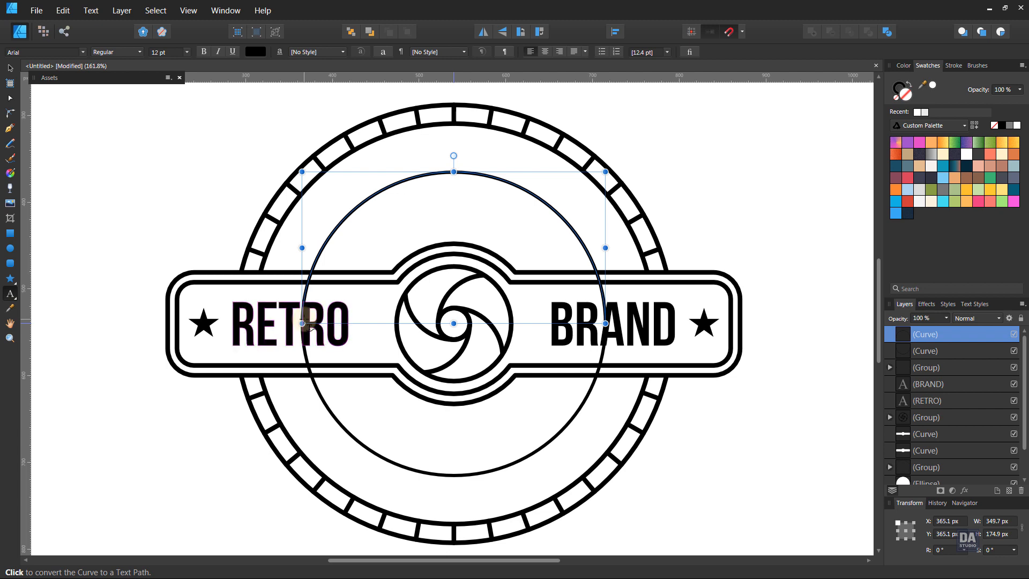
{"action": "left_click", "coordinate": [301, 324]}
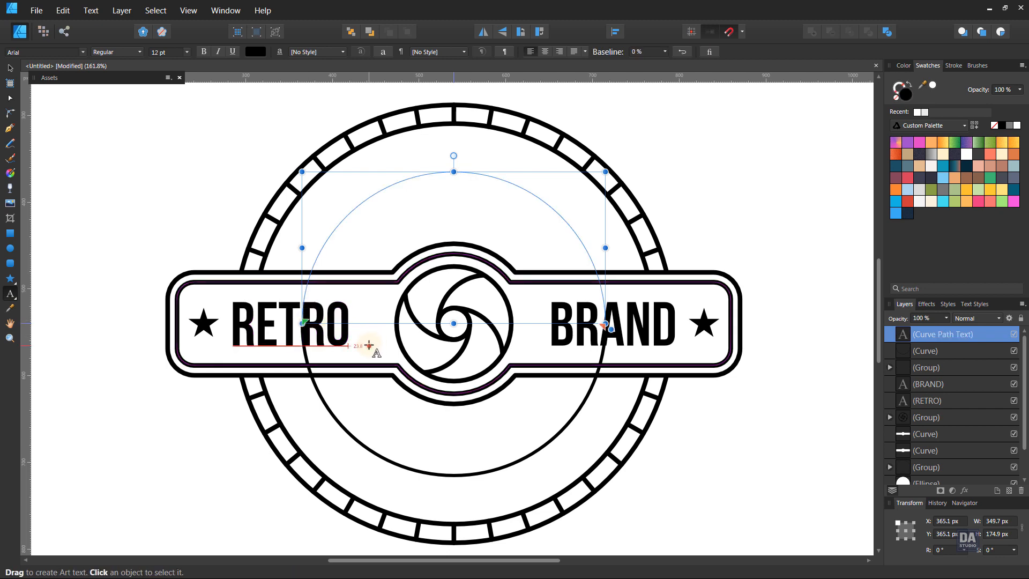
{"action": "type", "text": "Qu"}
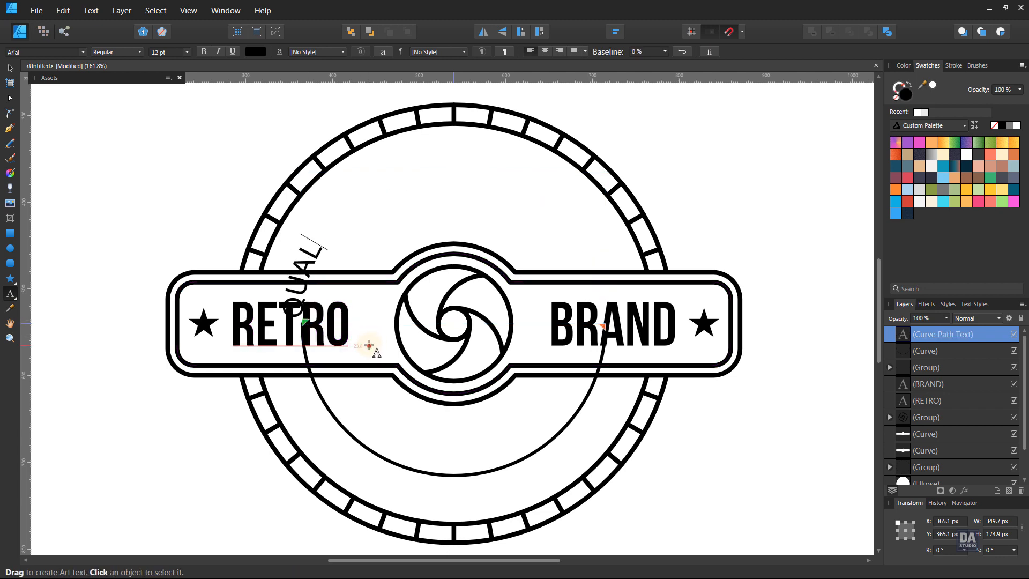
{"action": "type", "text": "ALITY "}
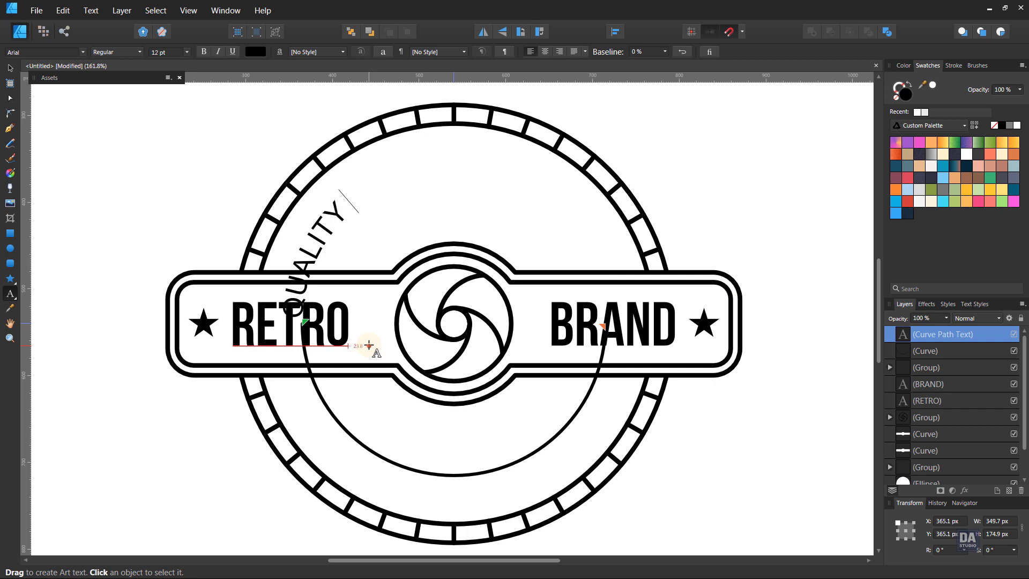
{"action": "type", "text": "PRODUC"}
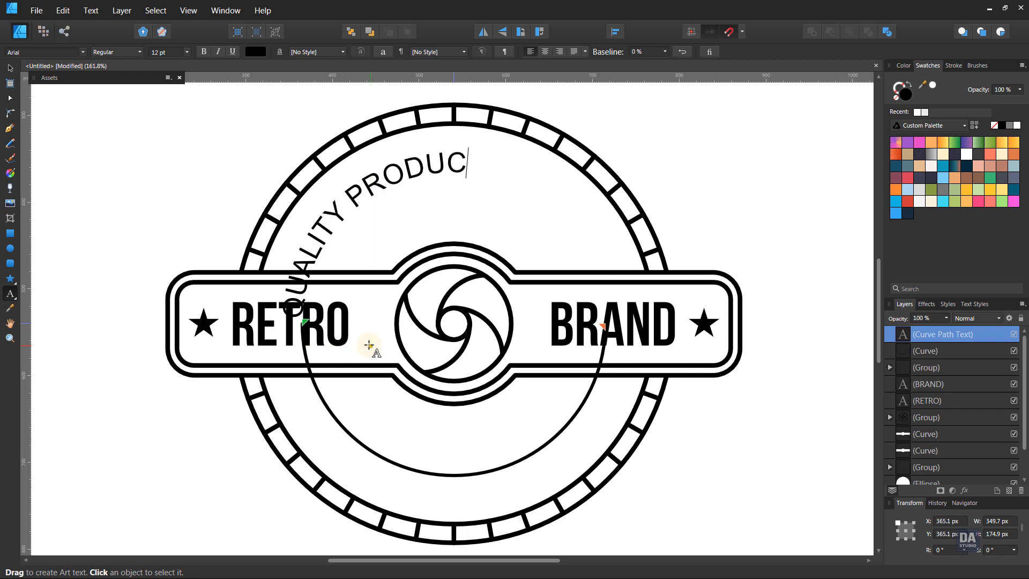
{"action": "type", "text": "TS"}
{"action": "key", "text": "Escape"}
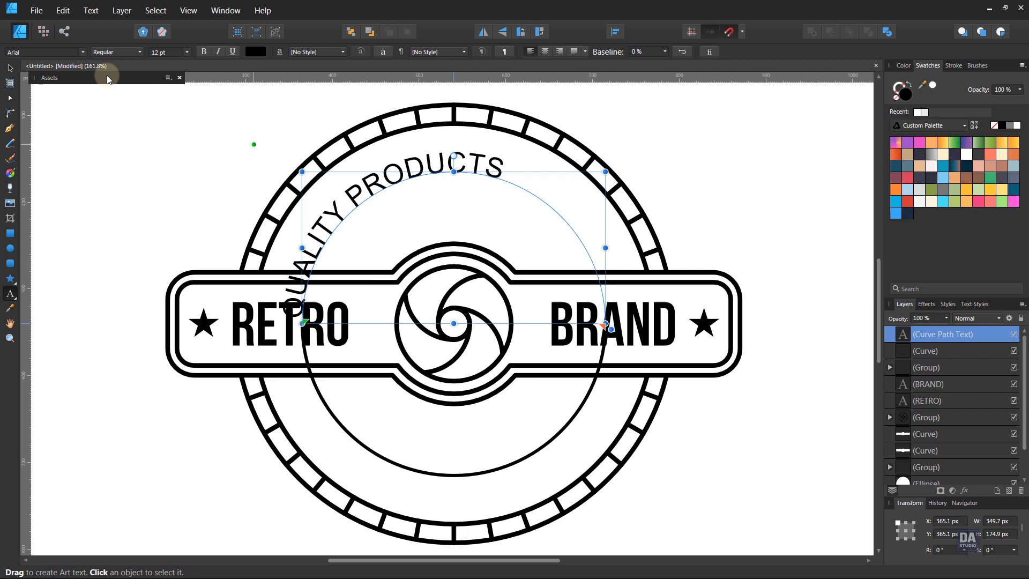
Centre the QUALITY PRODUCTS text along its arc and change its font to Bebas Neue
{"action": "left_click", "coordinate": [9, 68]}
{"action": "left_click", "coordinate": [545, 52]}
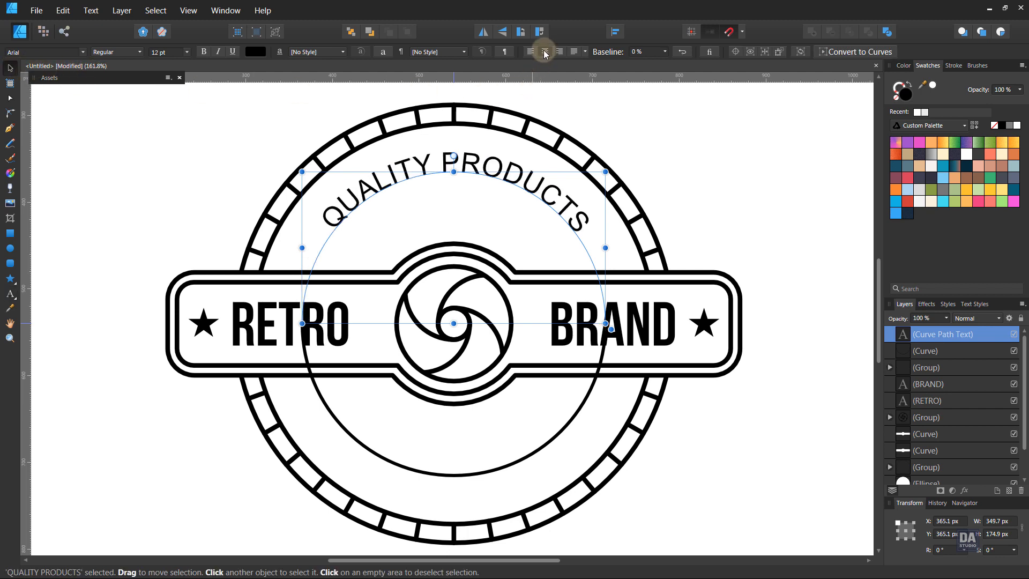
{"action": "left_click", "coordinate": [63, 54]}
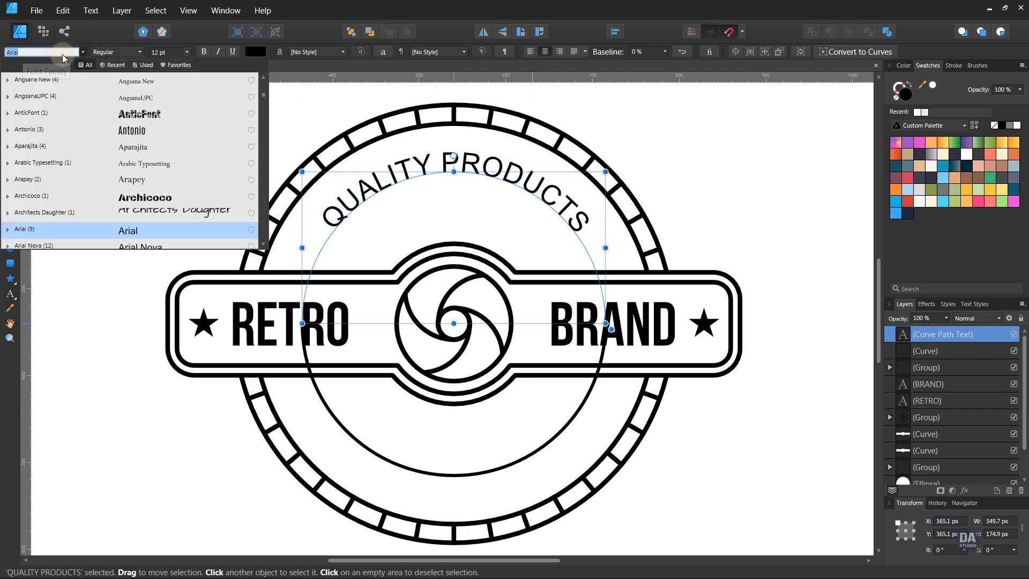
{"action": "type", "text": "beba"}
{"action": "left_click", "coordinate": [50, 81]}
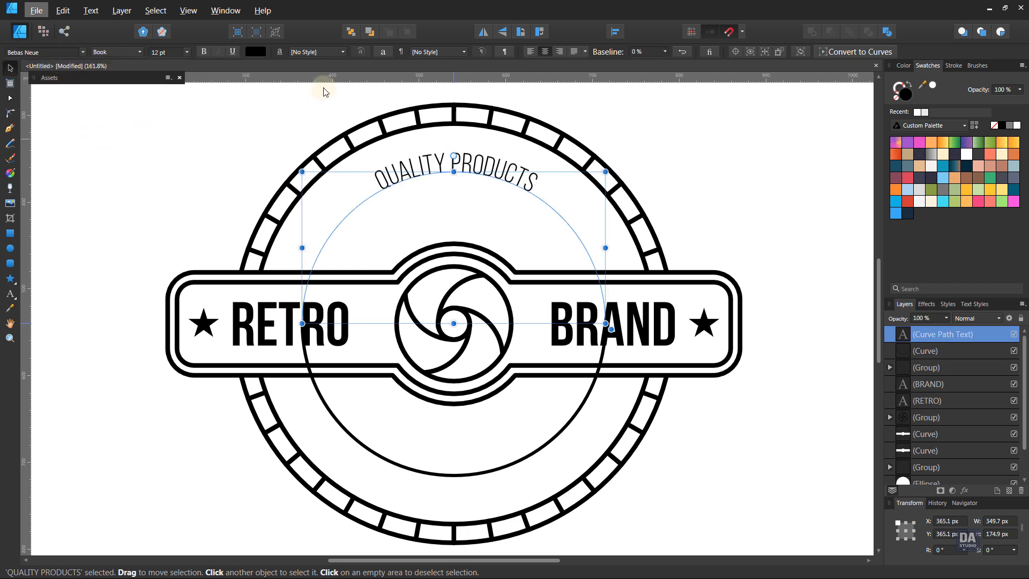
Set the QUALITY PRODUCTS text's tracking to 99 ‰ and its weight to Bold
{"action": "left_click", "coordinate": [383, 53]}
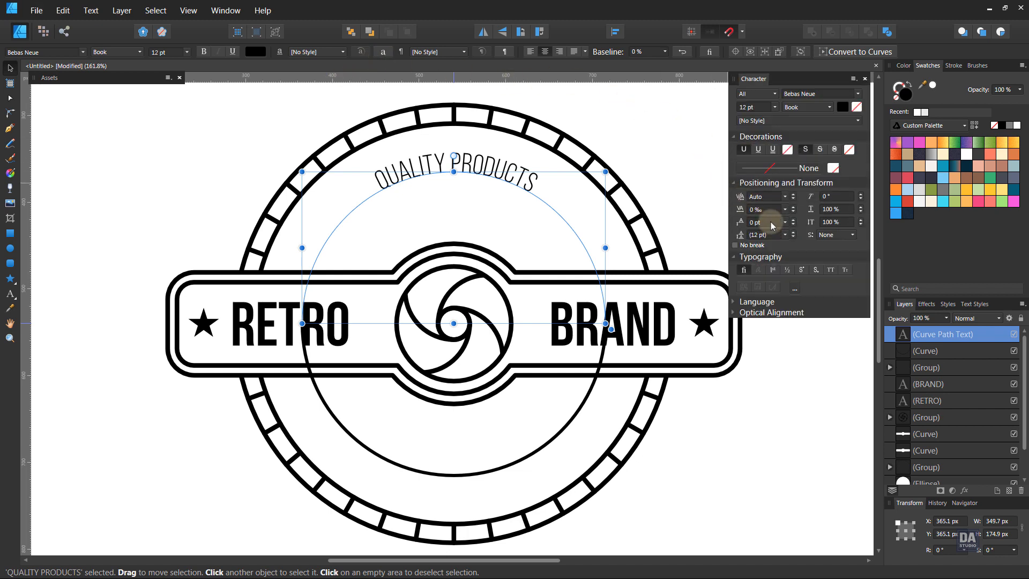
{"action": "scroll", "coordinate": [771, 211], "scroll_direction": "up", "scroll_amount": 20}
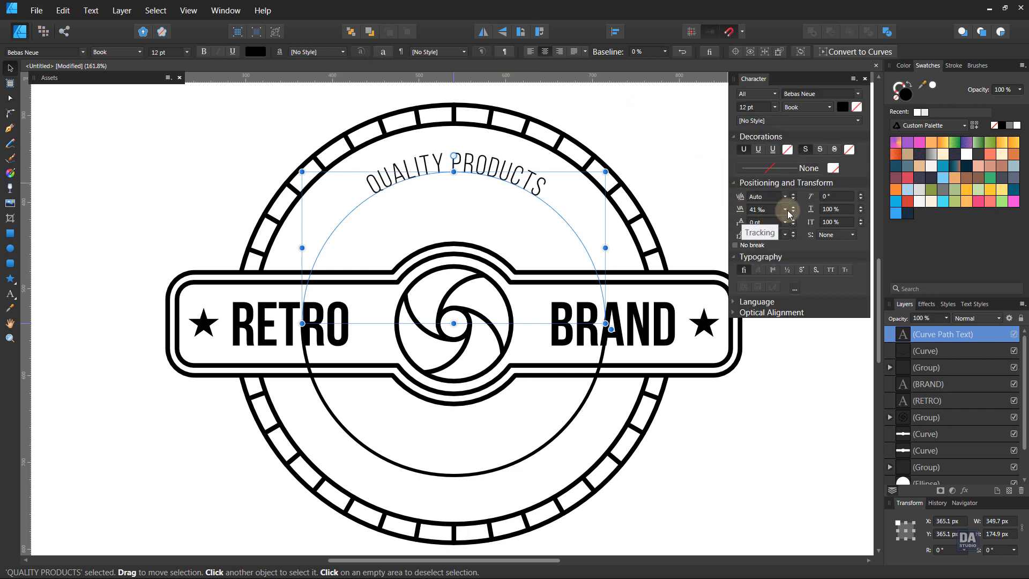
{"action": "left_click", "coordinate": [786, 210]}
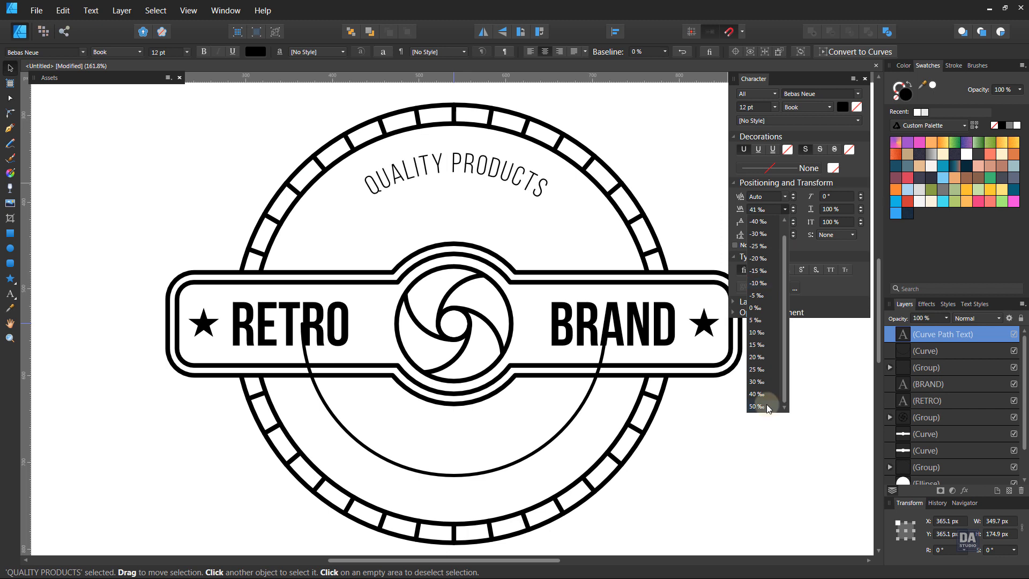
{"action": "left_click", "coordinate": [767, 404]}
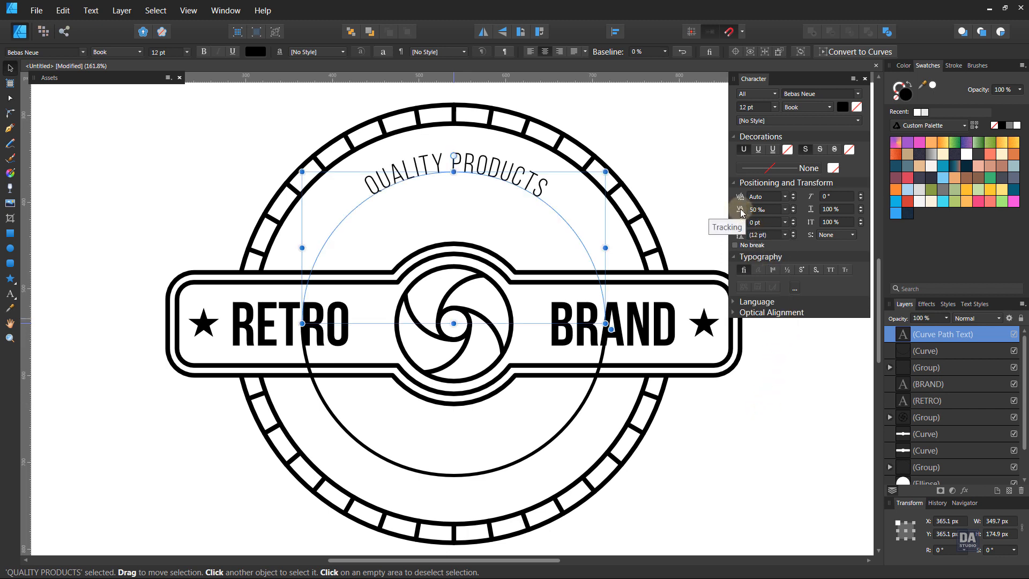
{"action": "left_click", "coordinate": [795, 208]}
{"action": "left_click", "coordinate": [795, 208]}
{"action": "left_click", "coordinate": [795, 208]}
{"action": "left_click", "coordinate": [795, 208]}
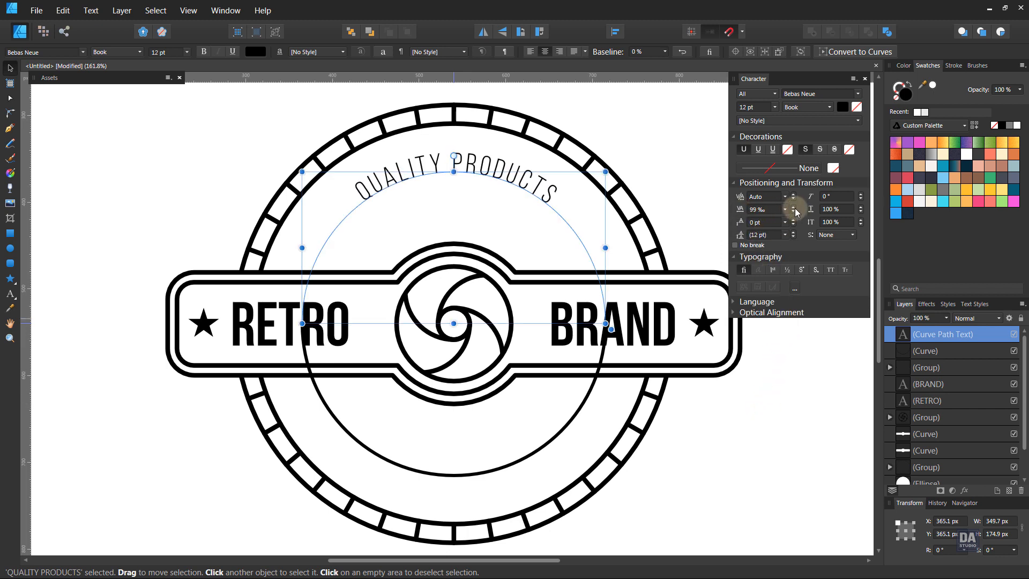
{"action": "left_click", "coordinate": [820, 107]}
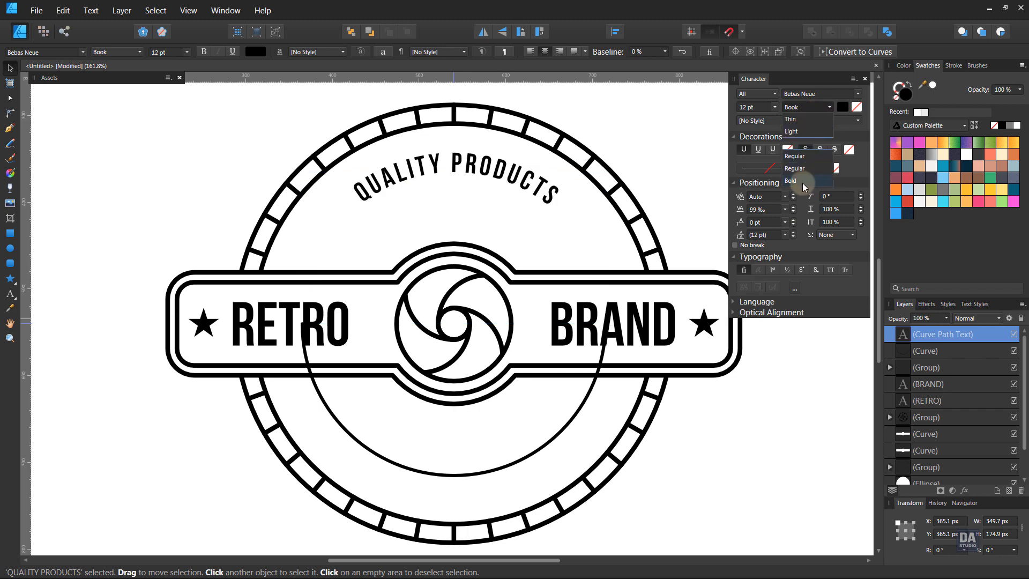
{"action": "left_click", "coordinate": [802, 182]}
Fine-tune the QUALITY PRODUCTS text to 100 ‰ tracking and 24 pt leading, keeping its baseline at 0 %
{"action": "left_click", "coordinate": [664, 52]}
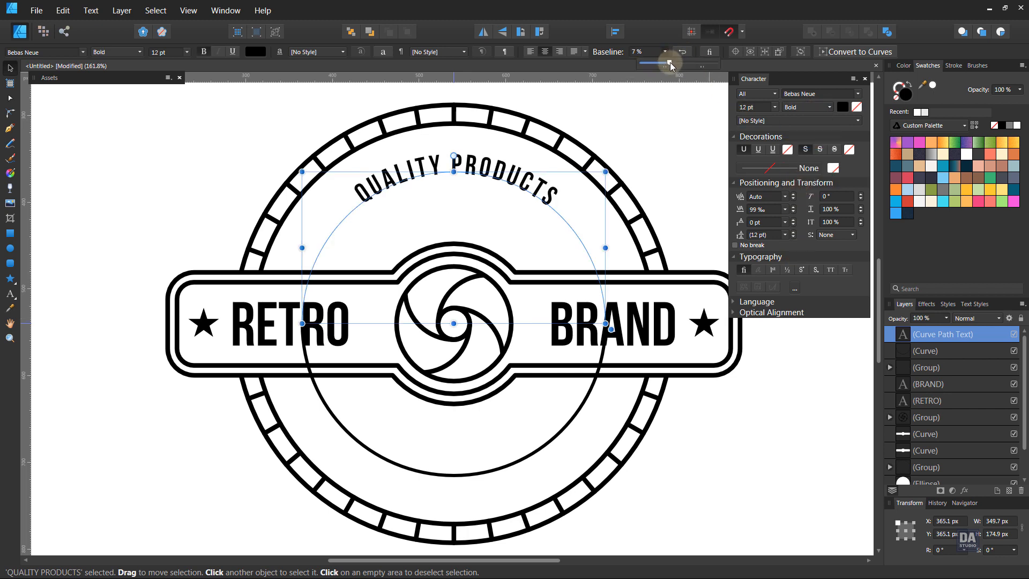
{"action": "mouse_move", "coordinate": [669, 64]}
{"action": "left_mouse_down"}
{"action": "mouse_move", "coordinate": [684, 65]}
{"action": "mouse_move", "coordinate": [667, 69]}
{"action": "left_mouse_up"}
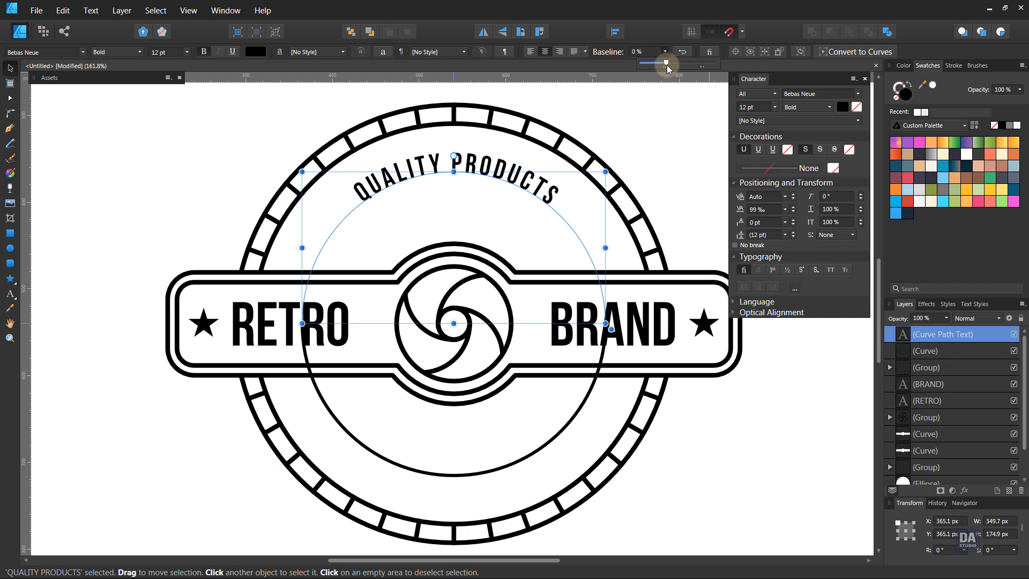
{"action": "left_click", "coordinate": [793, 209]}
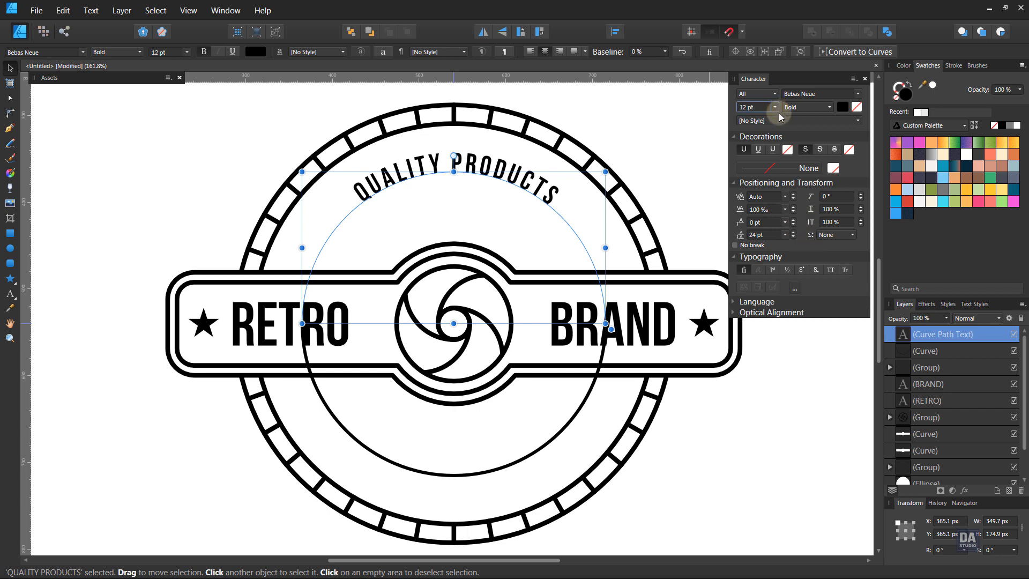
Enlarge the QUALITY PRODUCTS text to 20 pt and set its baseline to 14 %
{"action": "scroll", "coordinate": [747, 110], "scroll_direction": "up", "scroll_amount": 9}
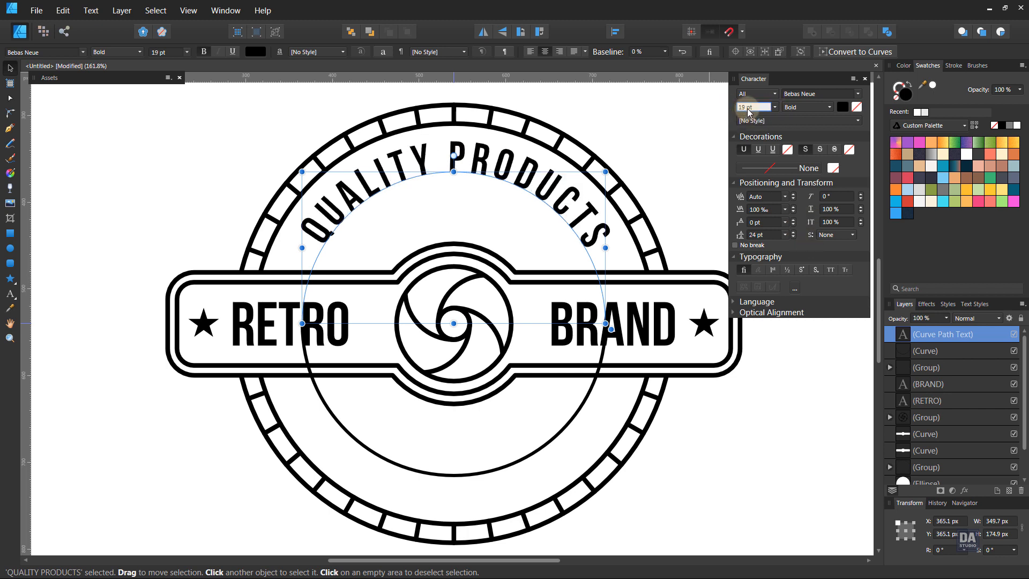
{"action": "scroll", "coordinate": [748, 109], "scroll_direction": "down", "scroll_amount": 1}
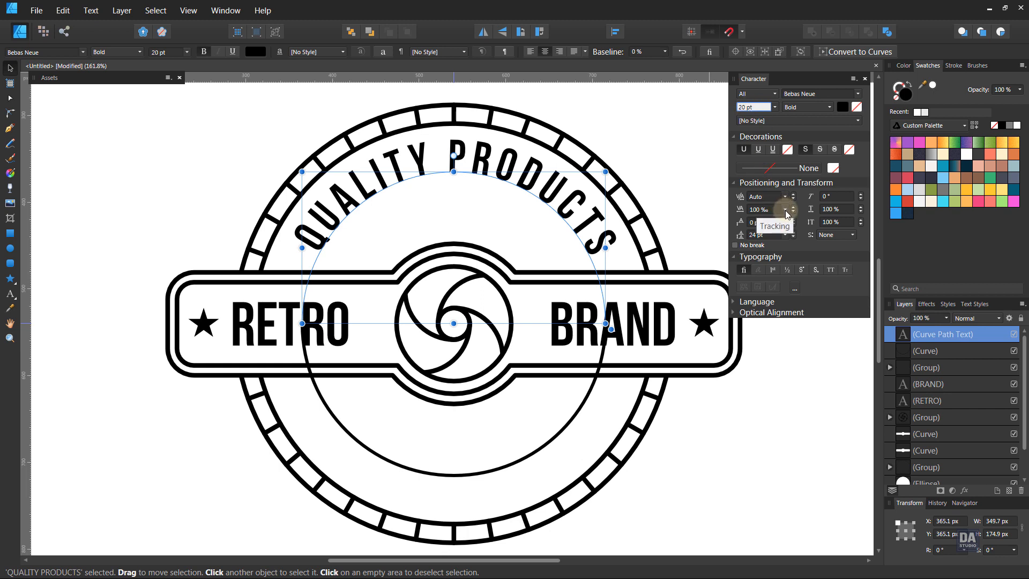
{"action": "left_click_drag", "start_coordinate": [667, 56], "coordinate": [675, 65]}
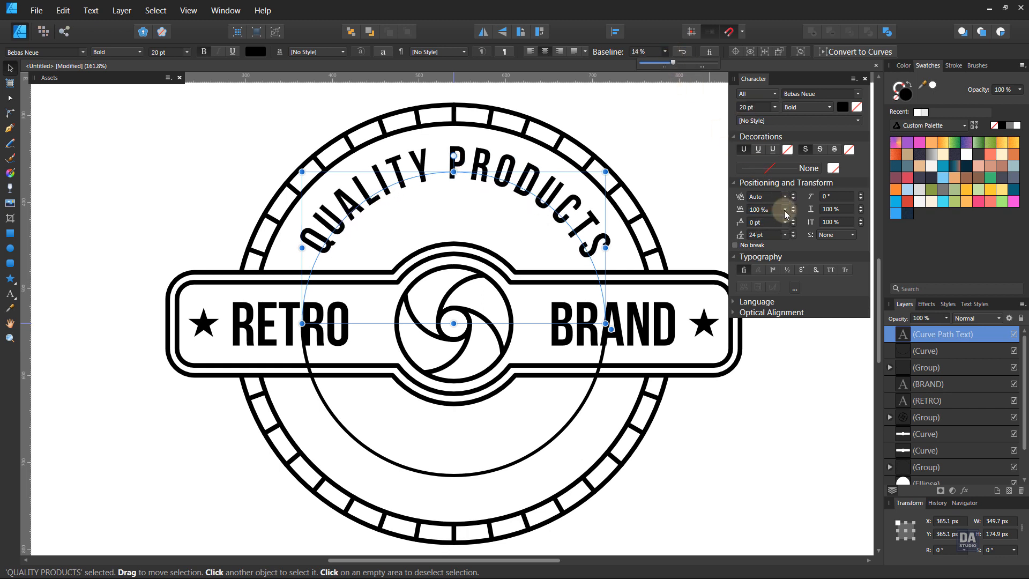
{"action": "left_click", "coordinate": [766, 182]}
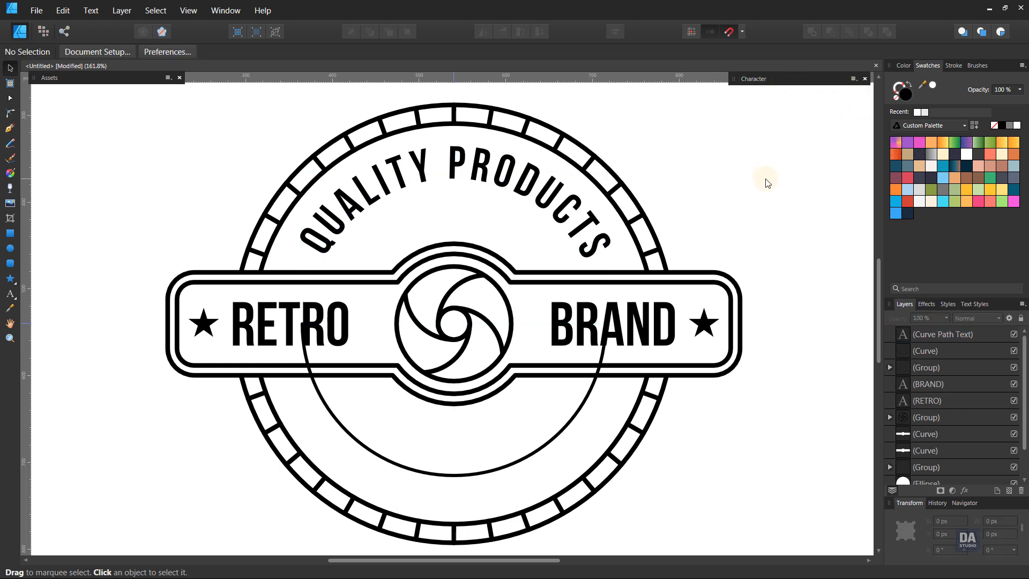
Turn the lower arc into a text path carrying the text "BRAND SLOGAN"
{"action": "left_click", "coordinate": [601, 390]}
{"action": "key", "text": "t"}
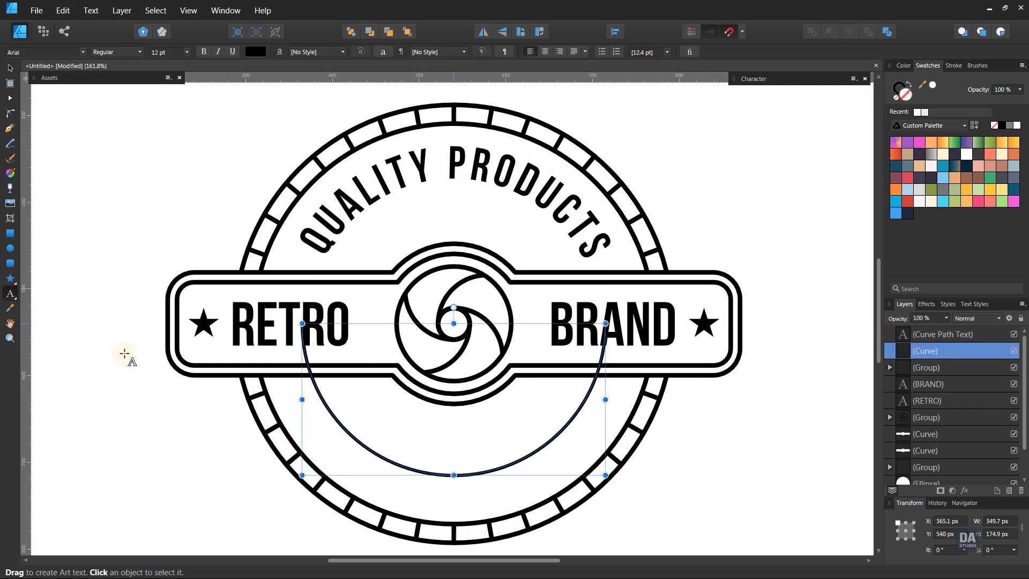
{"action": "left_click", "coordinate": [303, 331]}
{"action": "type", "text": "SLOGAN"}
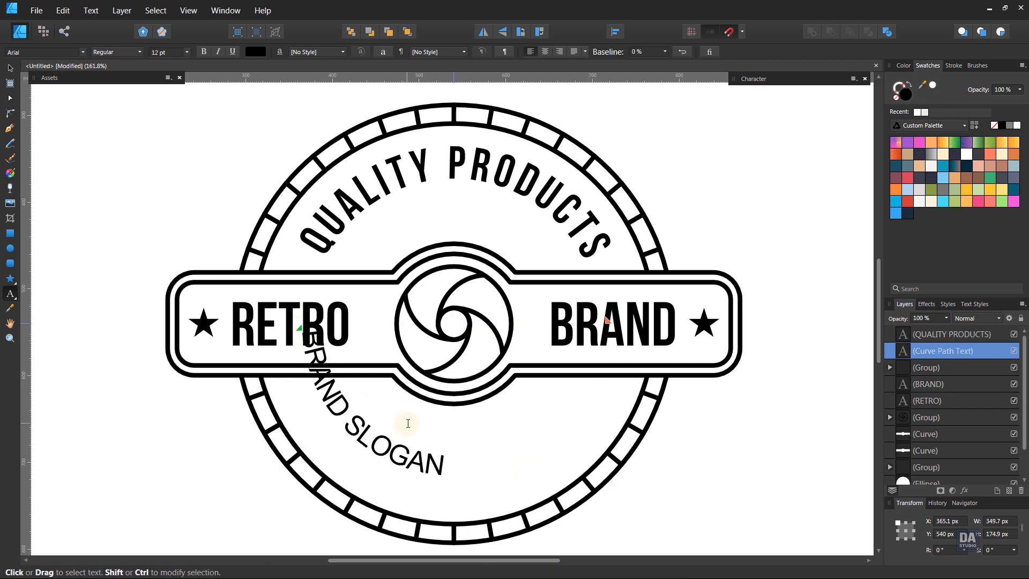
{"action": "key", "text": "Escape"}
Centre the BRAND SLOGAN text along its arc and set its baseline to 12 %
{"action": "left_click", "coordinate": [545, 52]}
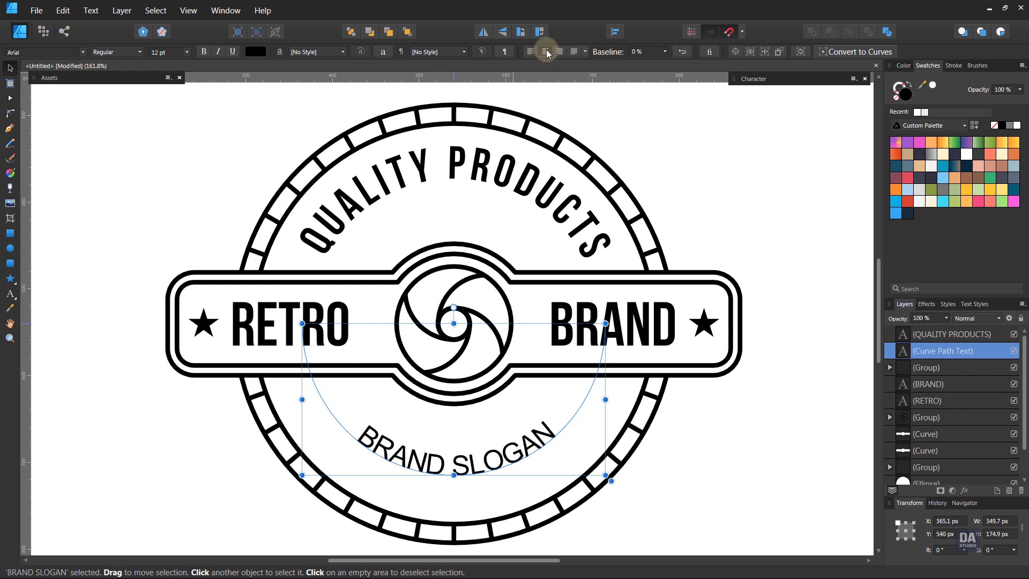
{"action": "left_click", "coordinate": [664, 51]}
{"action": "left_click_drag", "start_coordinate": [667, 64], "coordinate": [672, 63]}
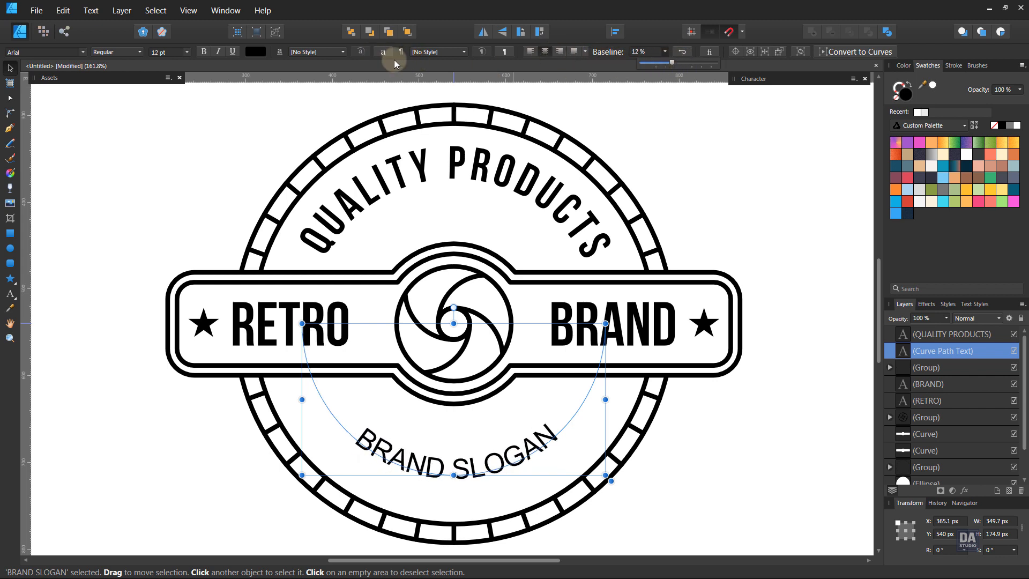
Format the BRAND SLOGAN text in Bebas Neue Bold at 16 pt
{"action": "left_click", "coordinate": [754, 79]}
{"action": "left_click", "coordinate": [775, 107]}
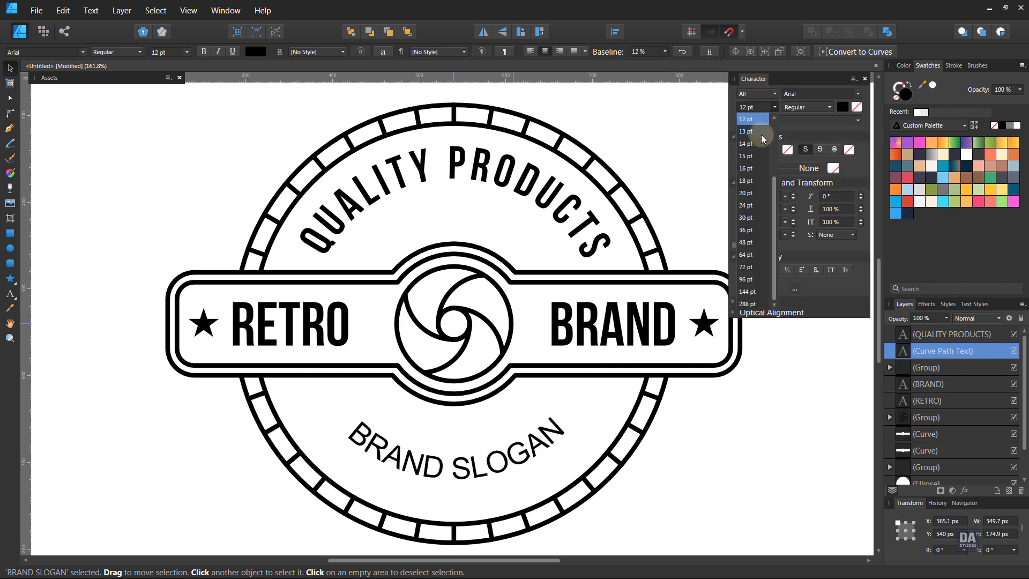
{"action": "left_click", "coordinate": [757, 170]}
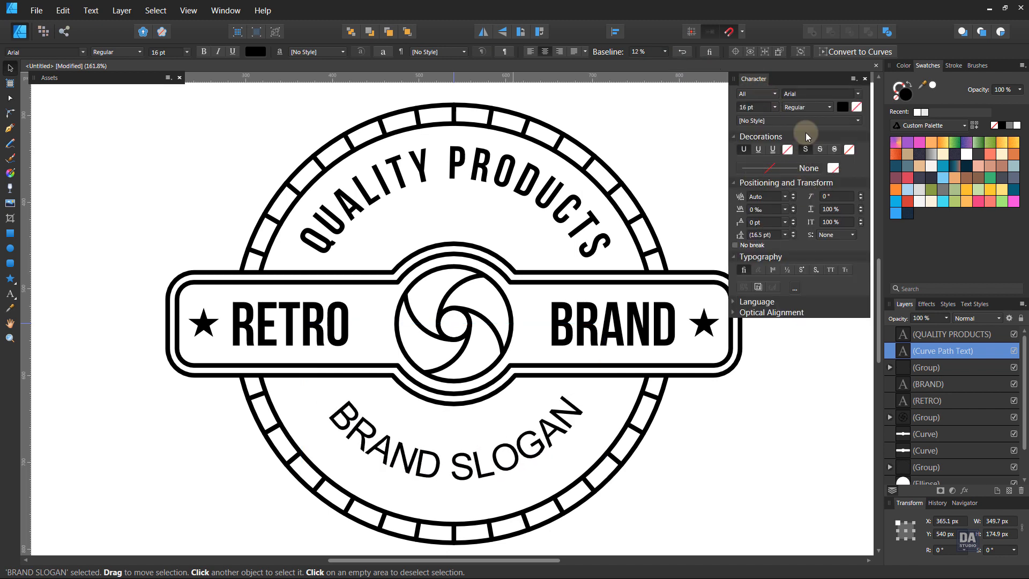
{"action": "left_click", "coordinate": [807, 107]}
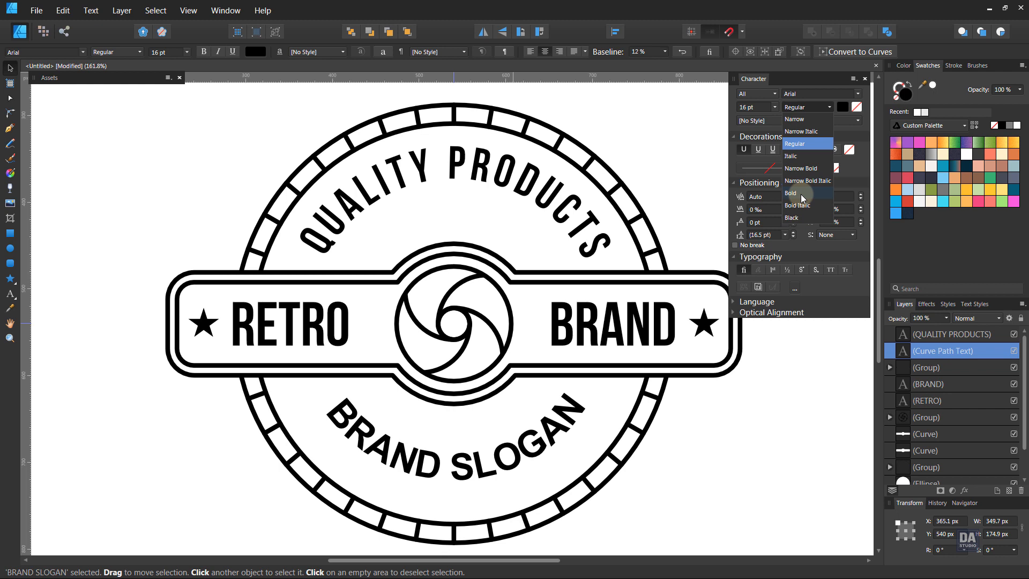
{"action": "left_click", "coordinate": [801, 194]}
{"action": "left_click", "coordinate": [43, 52]}
{"action": "type", "text": "beba"}
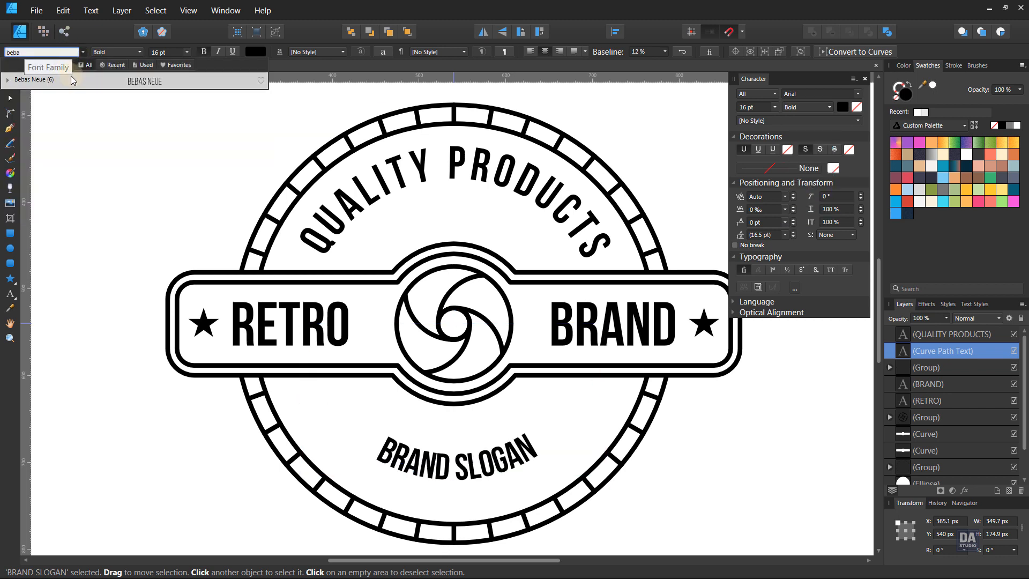
{"action": "left_click", "coordinate": [73, 80]}
Widen the BRAND SLOGAN text's tracking to 150 ‰, keeping the Bold weight, and deselect it
{"action": "left_click", "coordinate": [786, 209]}
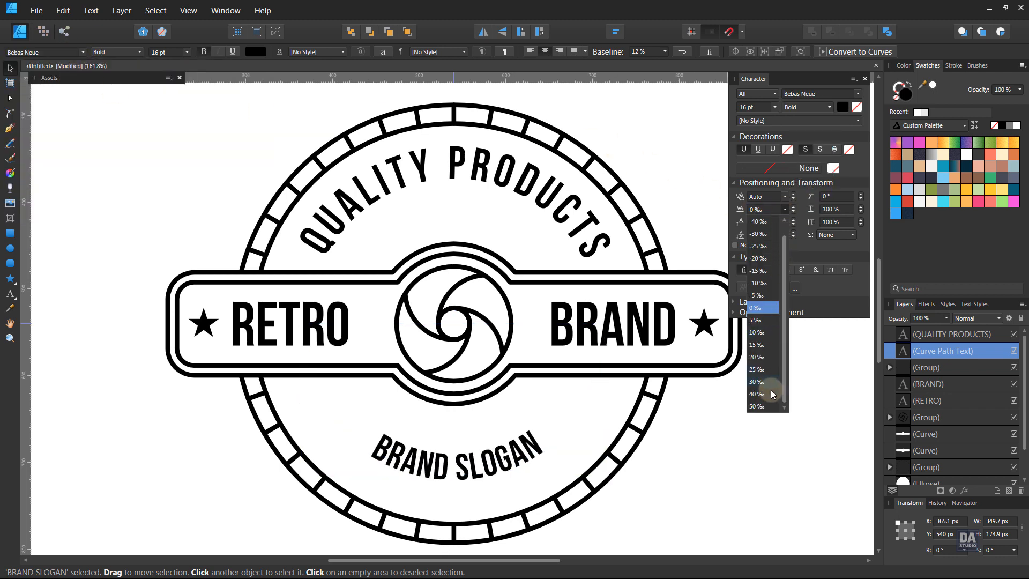
{"action": "left_click", "coordinate": [758, 390]}
{"action": "left_click", "coordinate": [793, 207]}
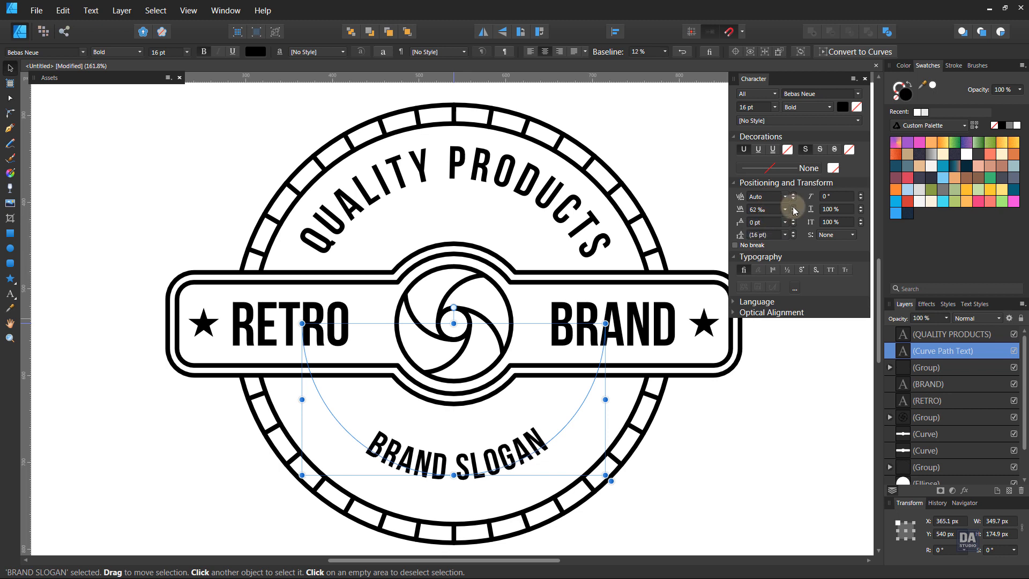
{"action": "left_click_drag", "start_coordinate": [794, 208], "coordinate": [796, 214]}
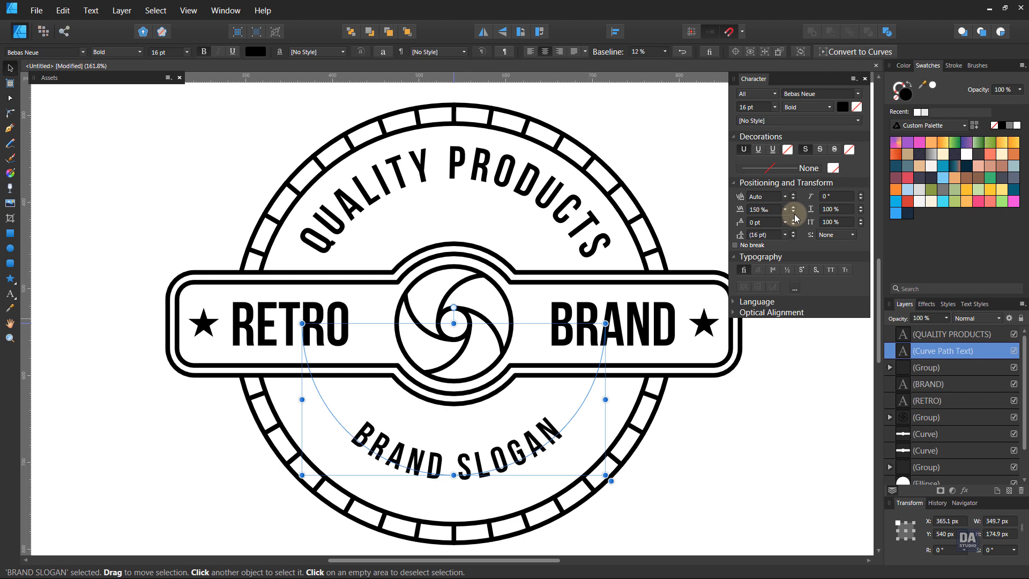
{"action": "left_click", "coordinate": [809, 108]}
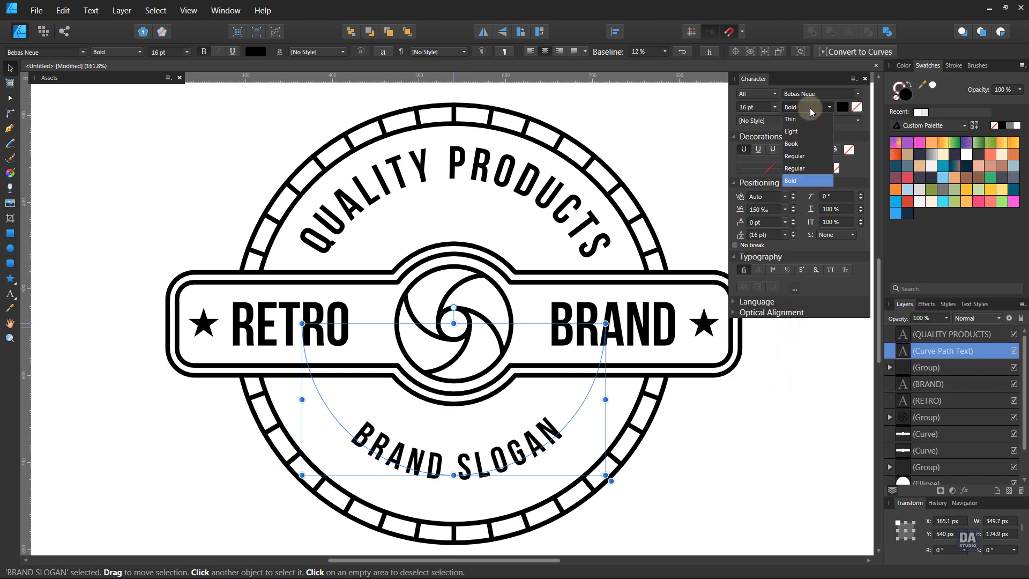
{"action": "left_click", "coordinate": [777, 374]}
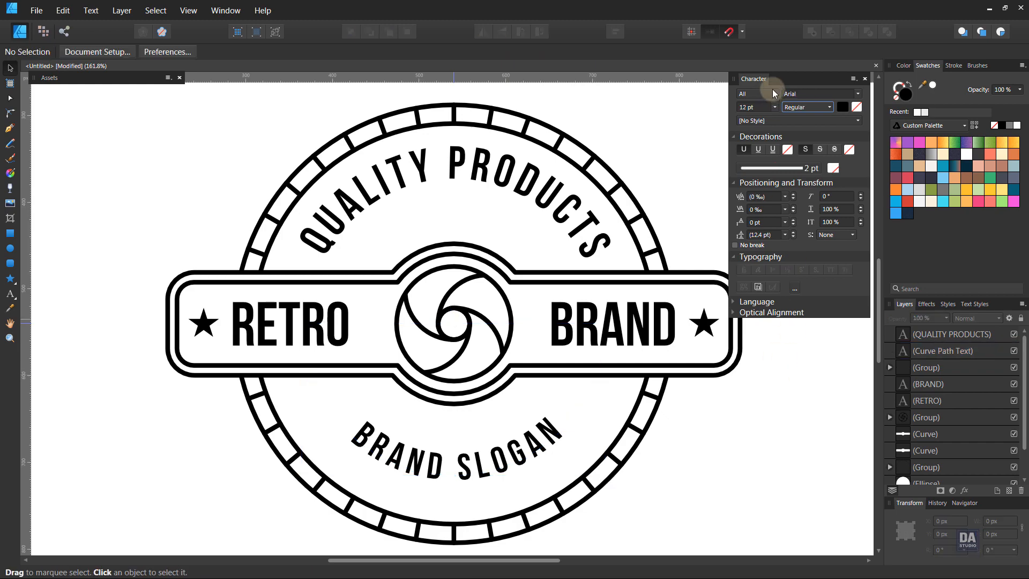
{"action": "double_click", "coordinate": [780, 79]}
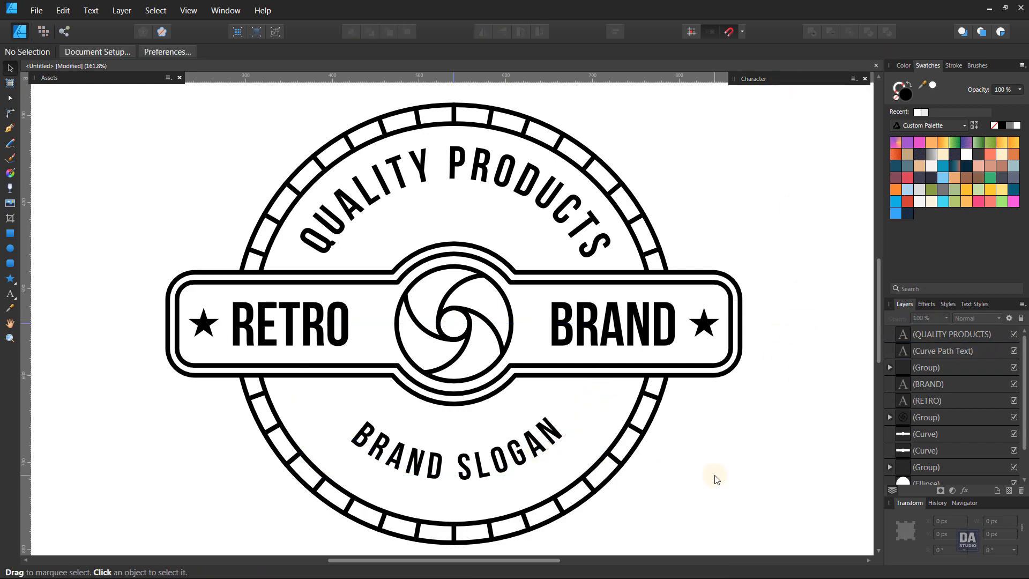